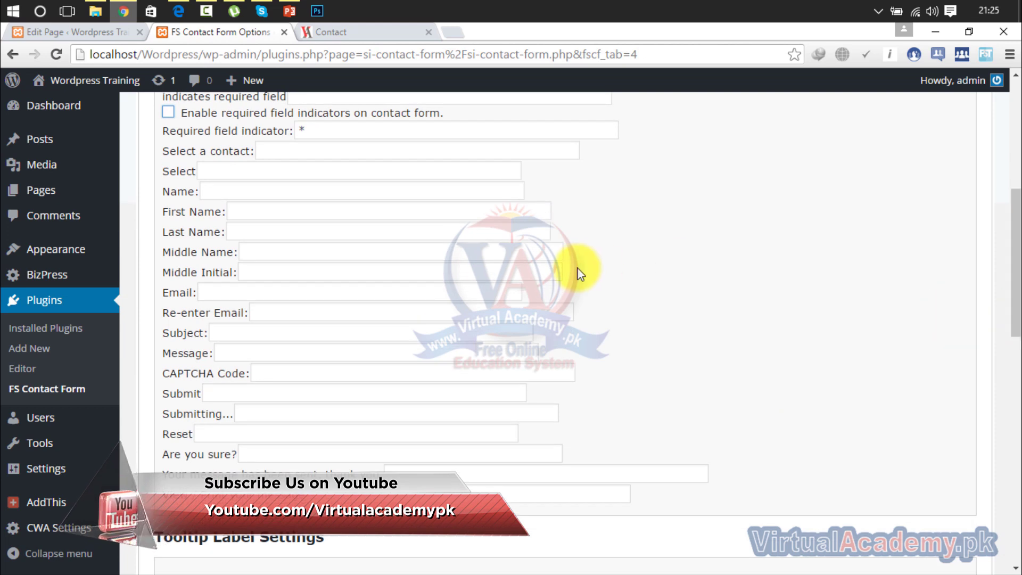
Enable required field indicators on the contact form in the field label settings and save the changes.
click(475, 198)
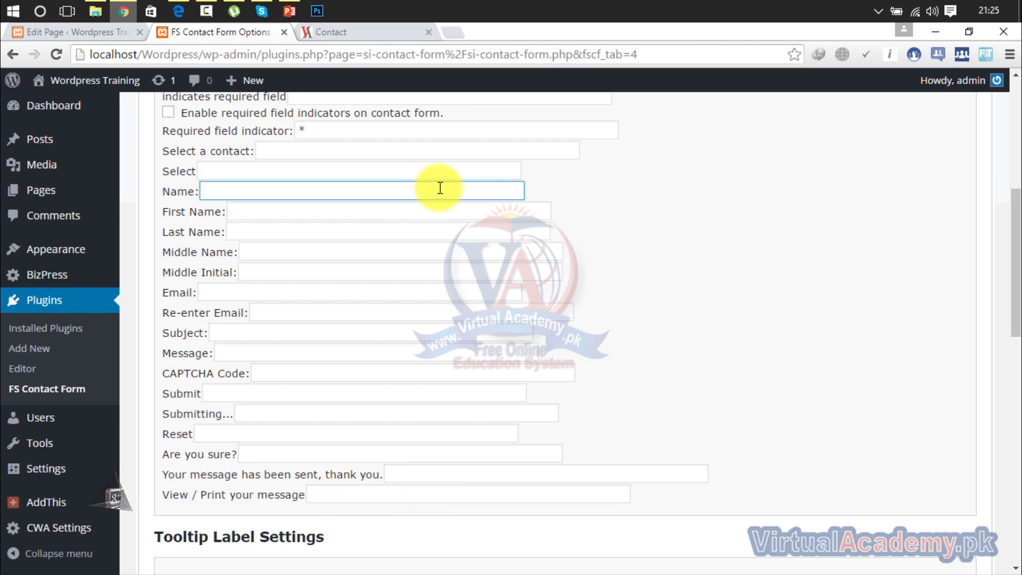
drag(1017, 267, 1016, 238)
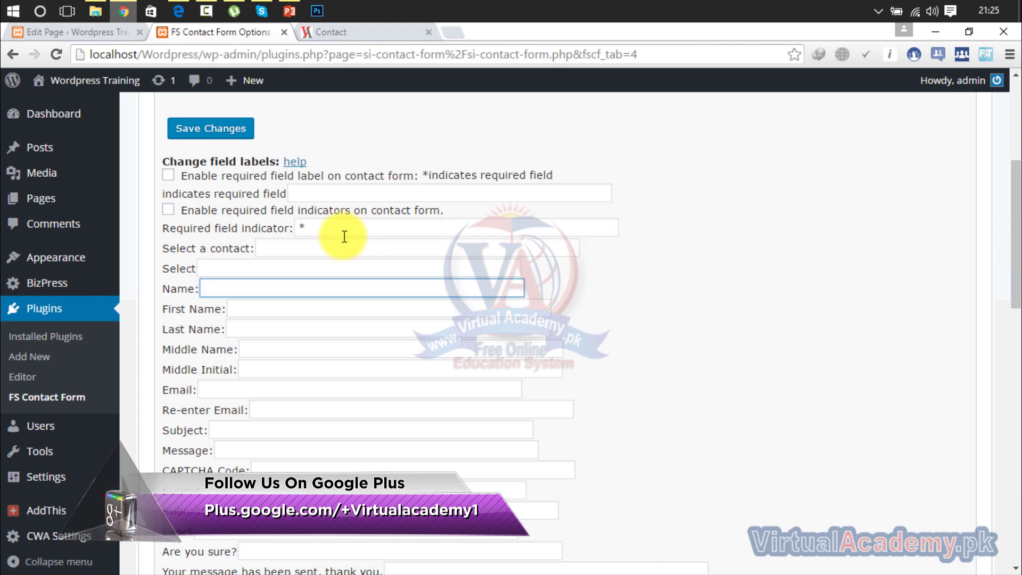
click(186, 212)
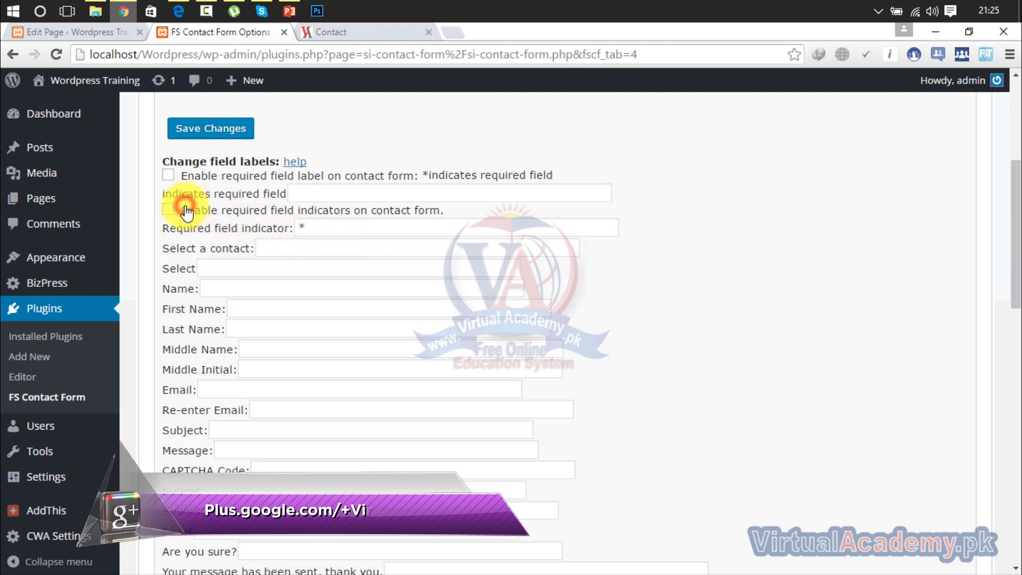
click(175, 209)
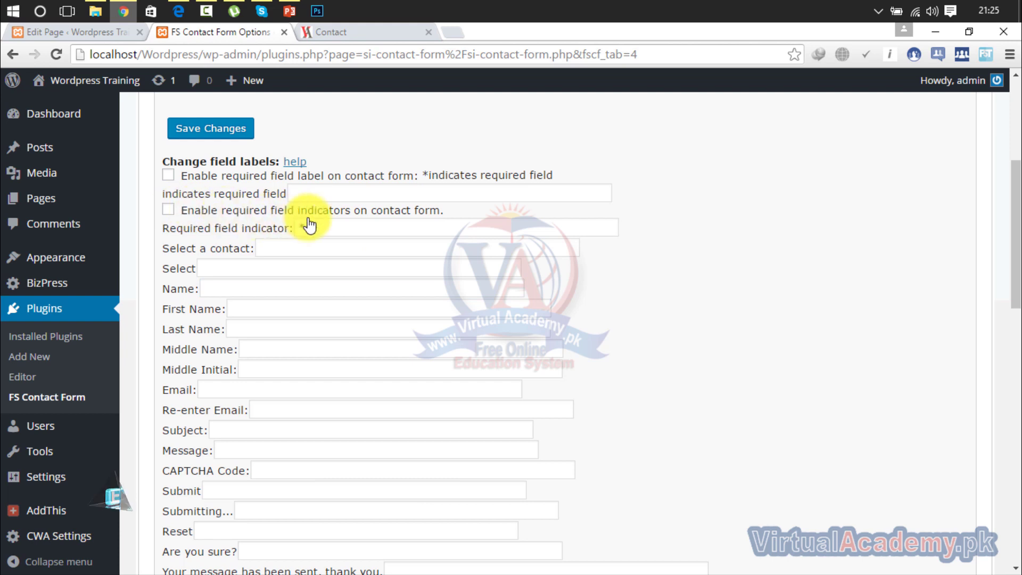
click(170, 210)
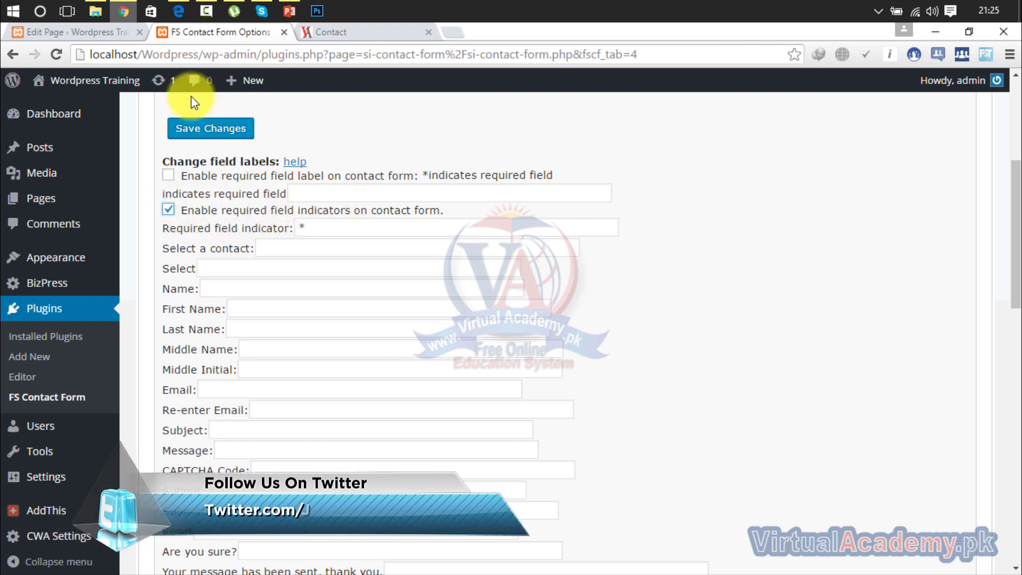
click(205, 125)
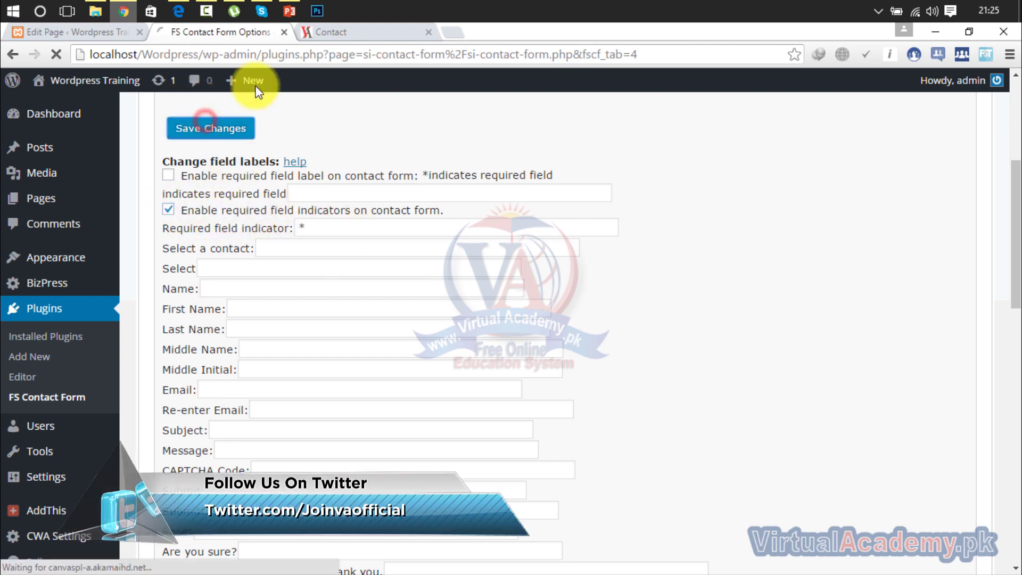
Reload the site's Contact page to check the required field indicators, and return to the form settings.
click(366, 33)
click(55, 57)
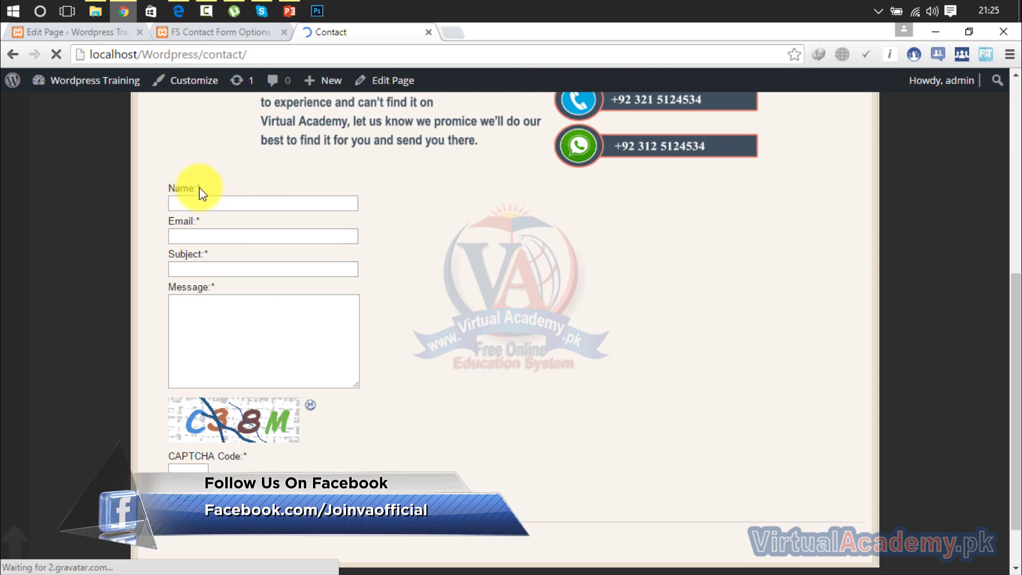
click(246, 33)
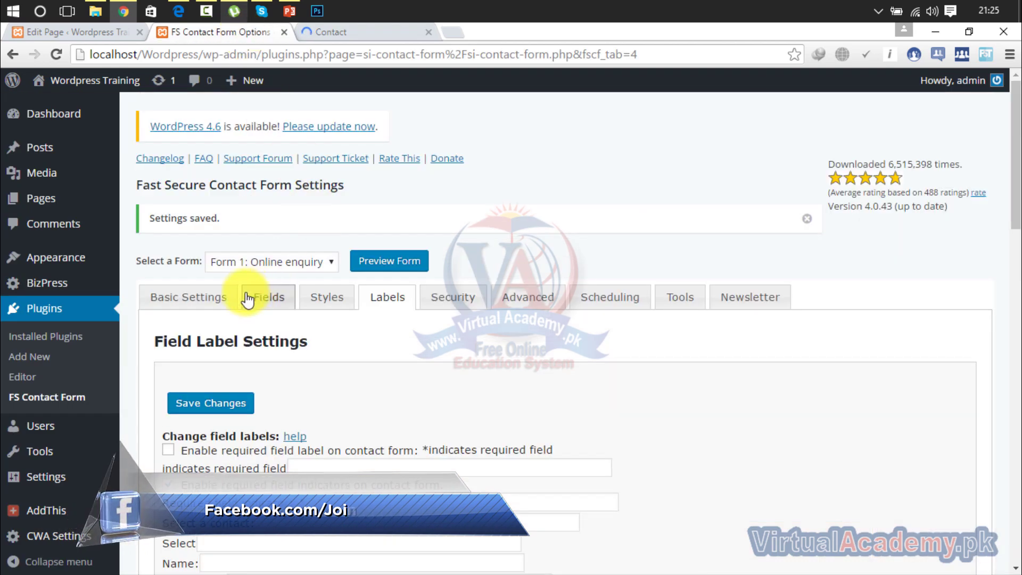
Review the form label, welcome introduction and Email To entries in the form's basic settings.
click(219, 302)
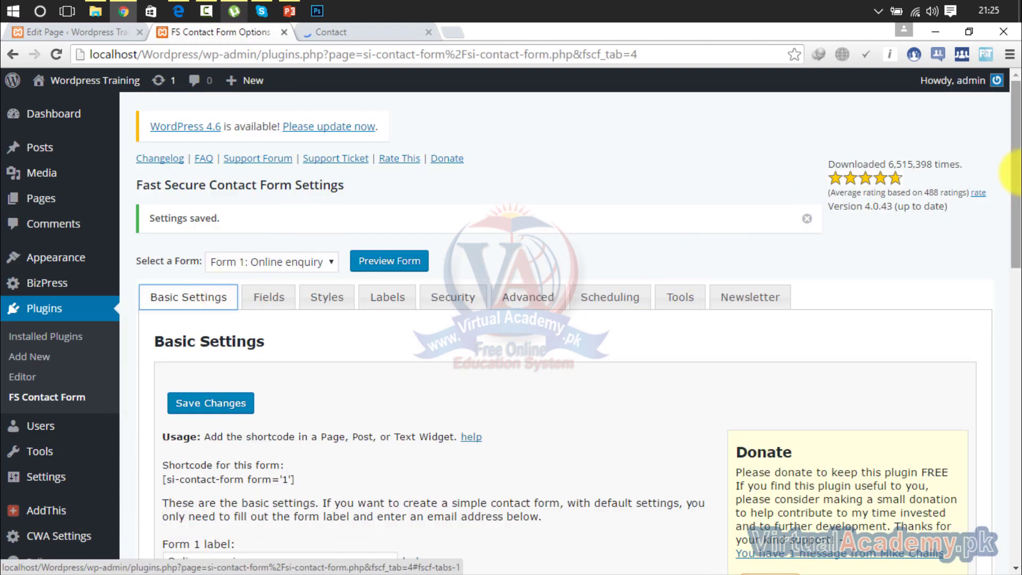
scroll(448, 261, down, 6)
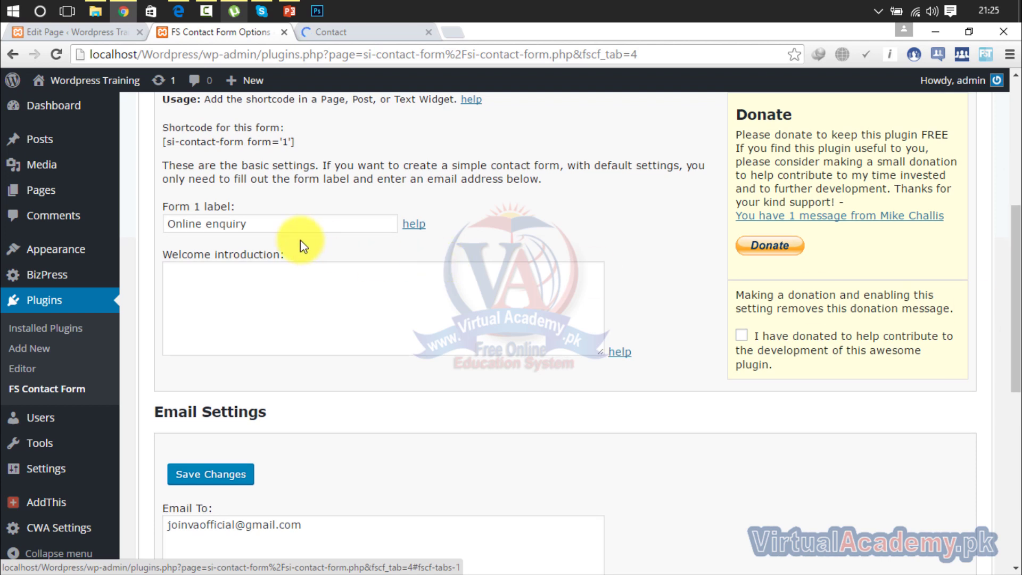
drag(268, 224, 108, 233)
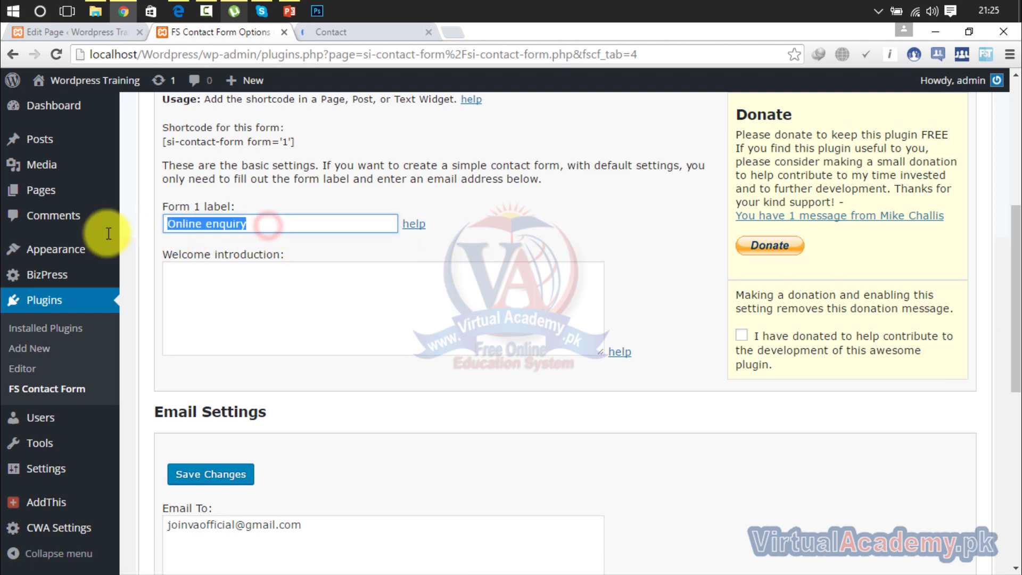
click(257, 346)
drag(1018, 272, 1013, 358)
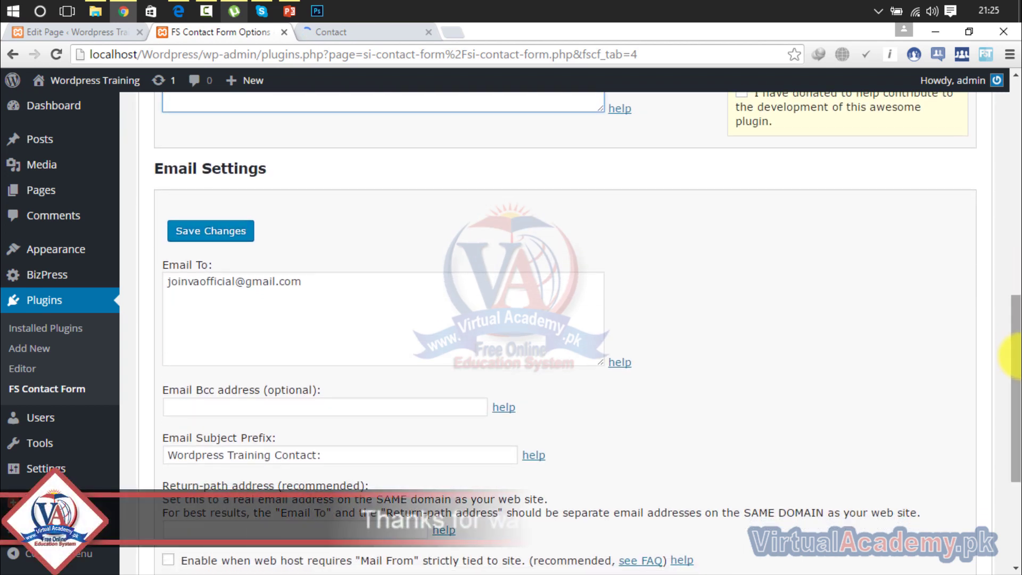
drag(324, 292, 148, 304)
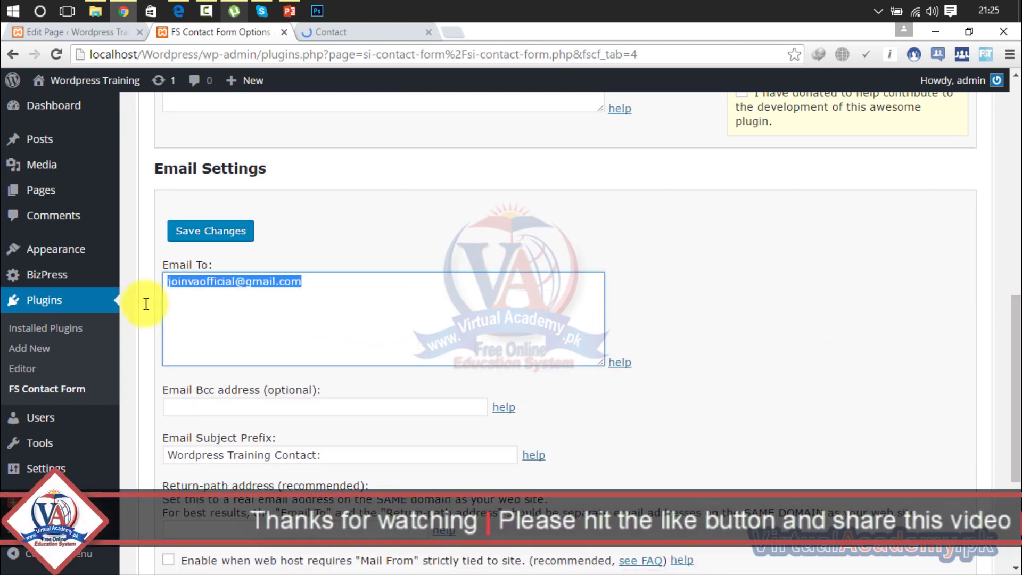
drag(1014, 319, 1018, 232)
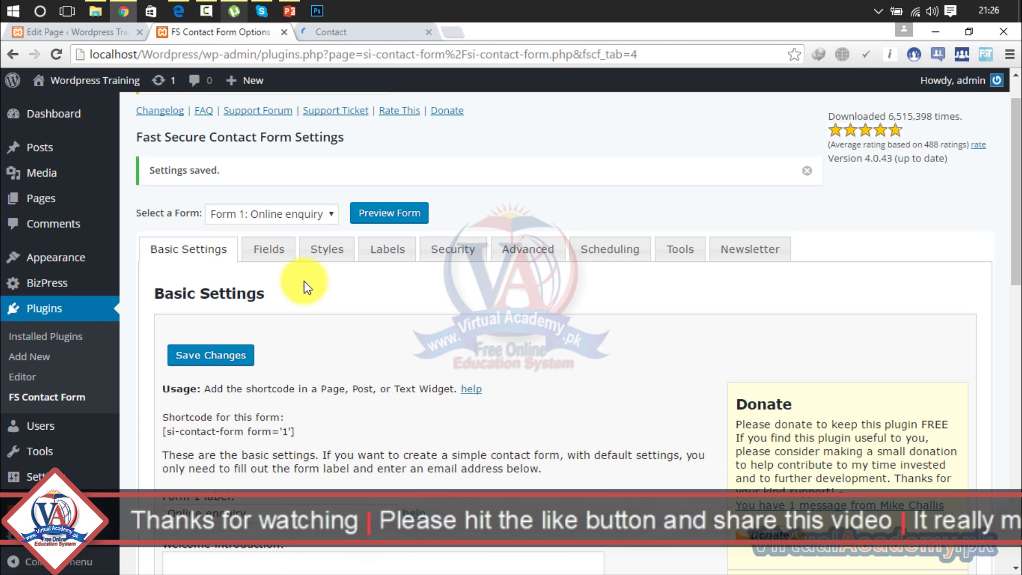
Add a new field to the contact form's field settings and label it "Contact No".
click(260, 250)
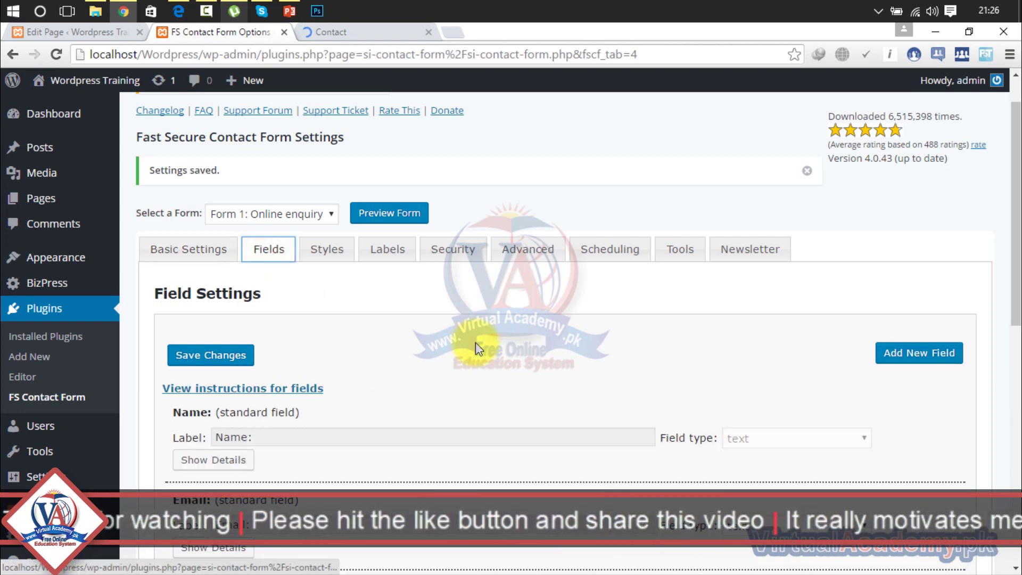
drag(1015, 256, 1014, 331)
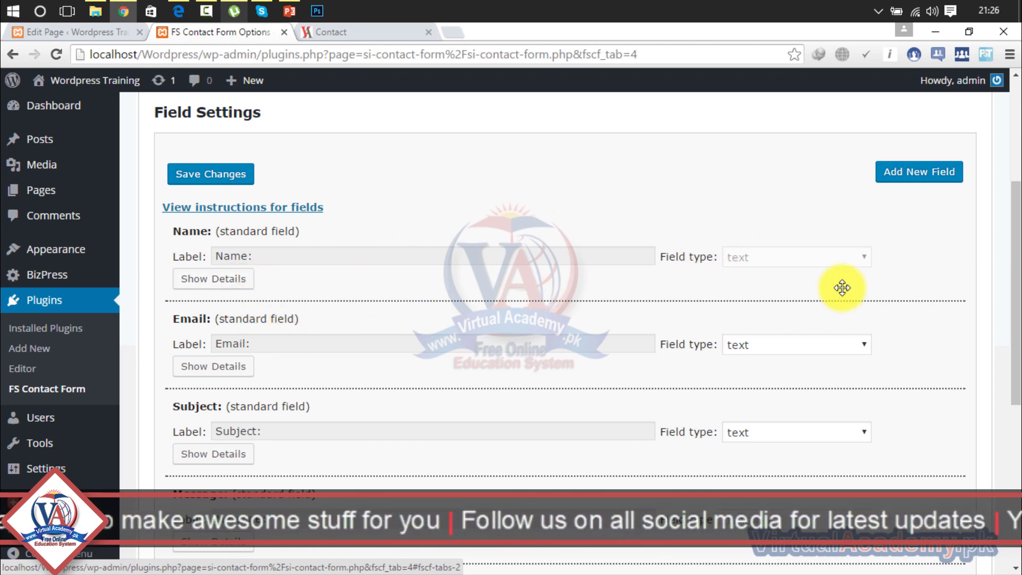
drag(1015, 219, 1015, 263)
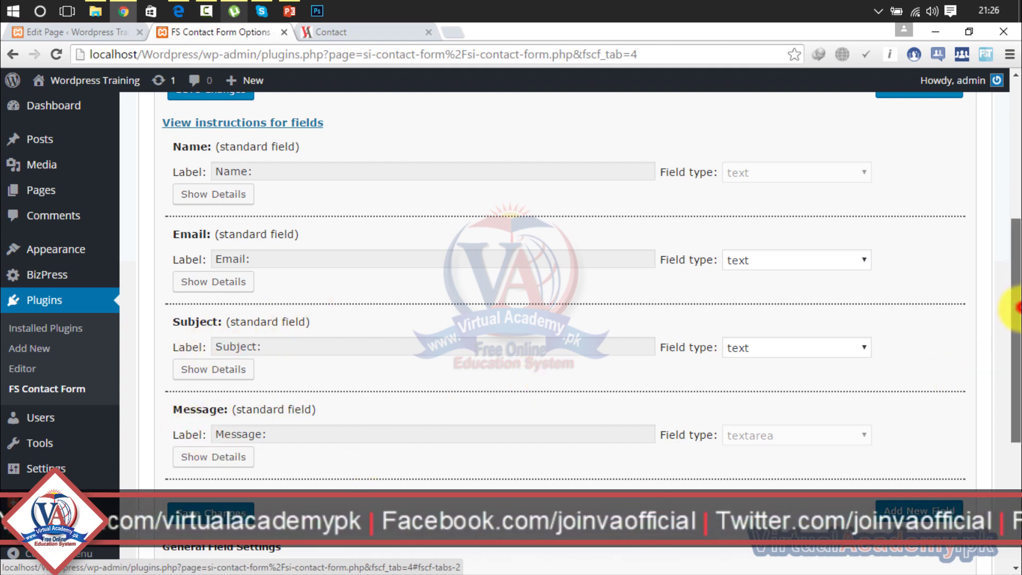
drag(1015, 313, 1014, 367)
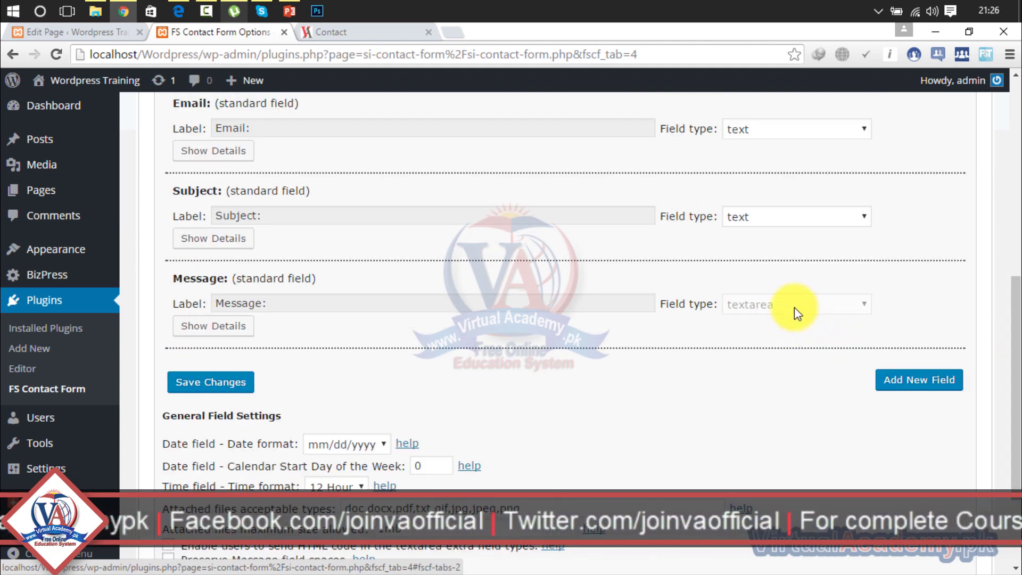
drag(1016, 319, 1010, 360)
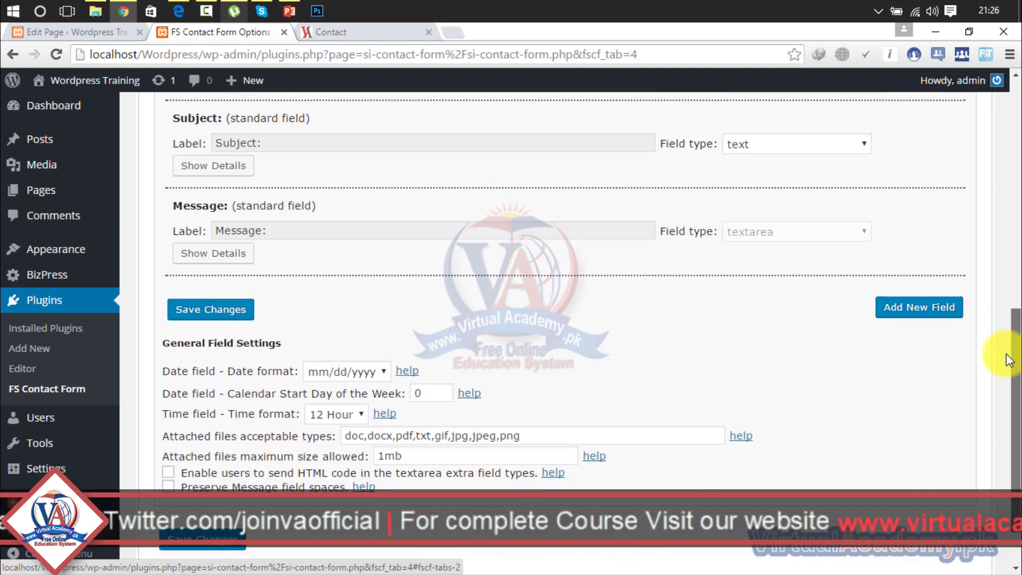
click(907, 309)
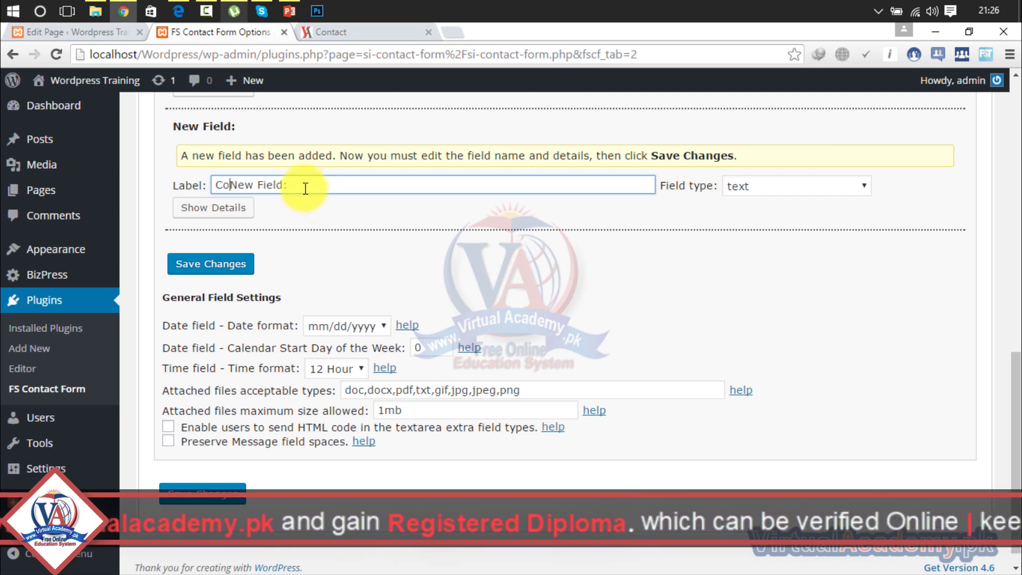
drag(305, 189, 171, 187)
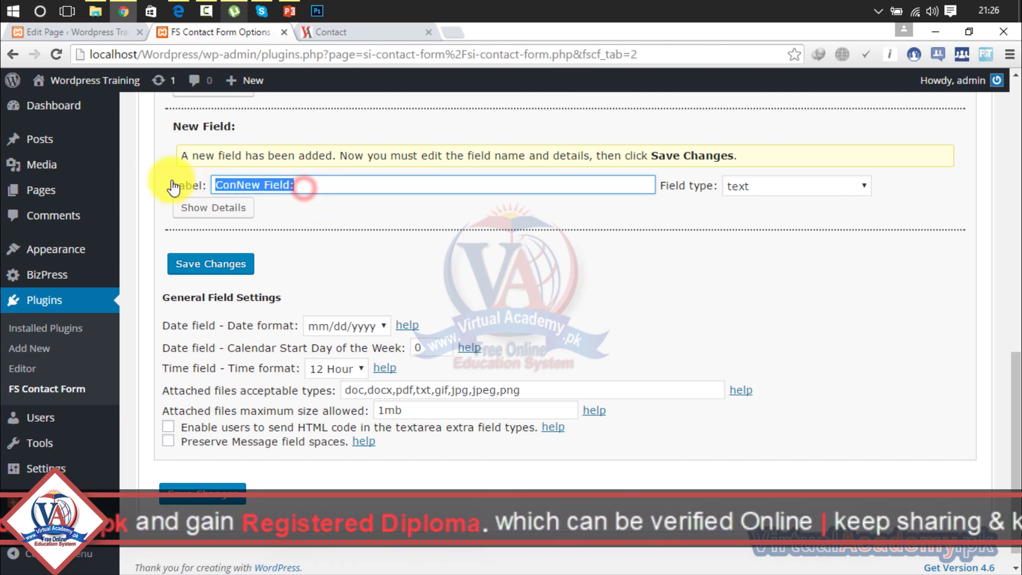
text(Contact No)
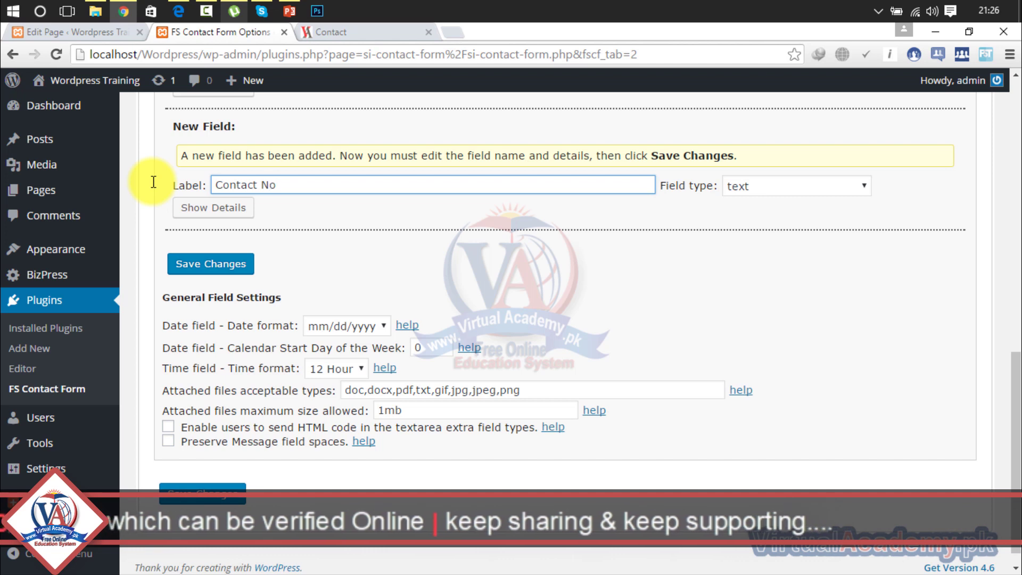
Choose text as the Contact No field's type and save the field settings.
click(804, 193)
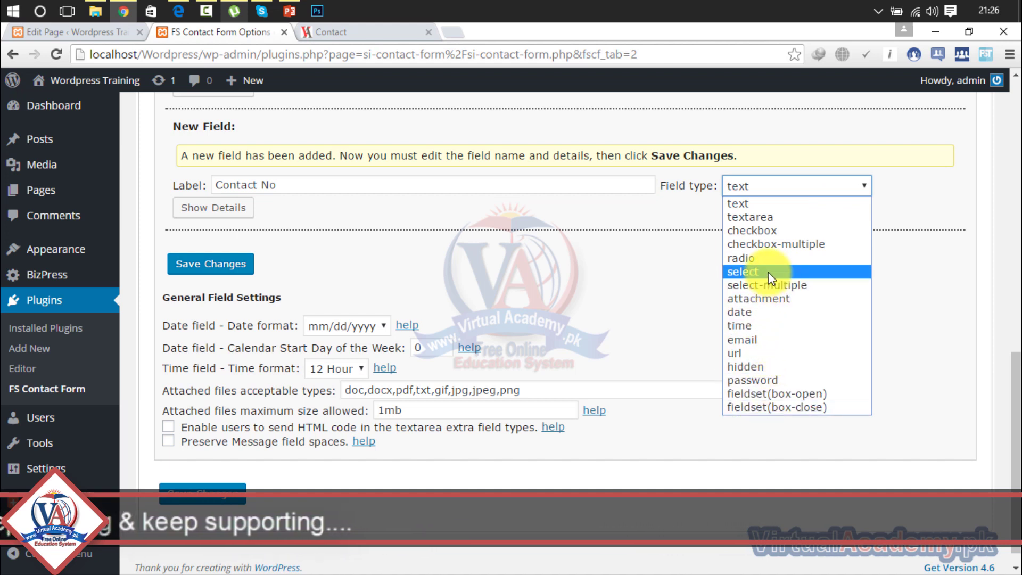
click(757, 205)
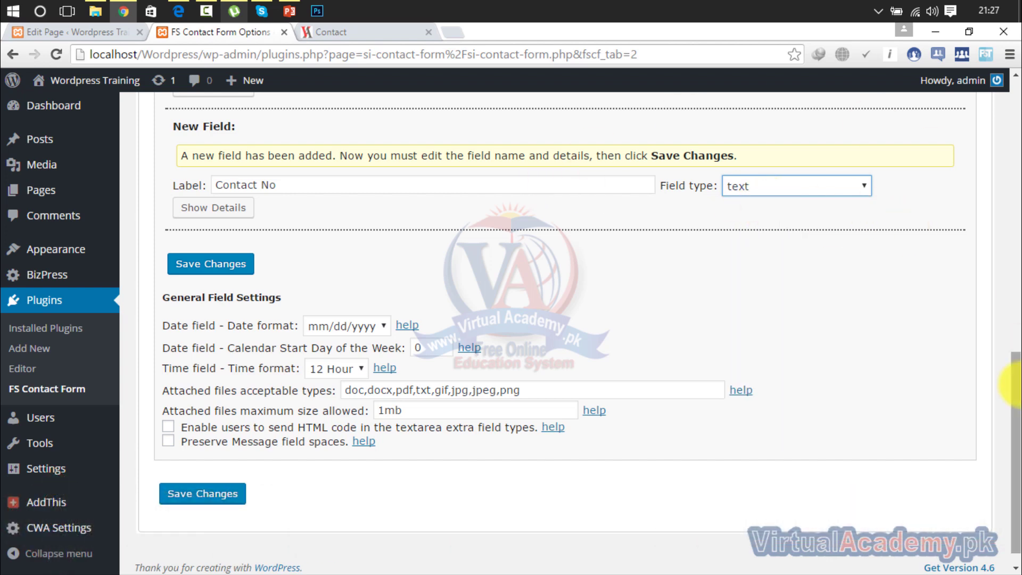
drag(1015, 415, 1014, 330)
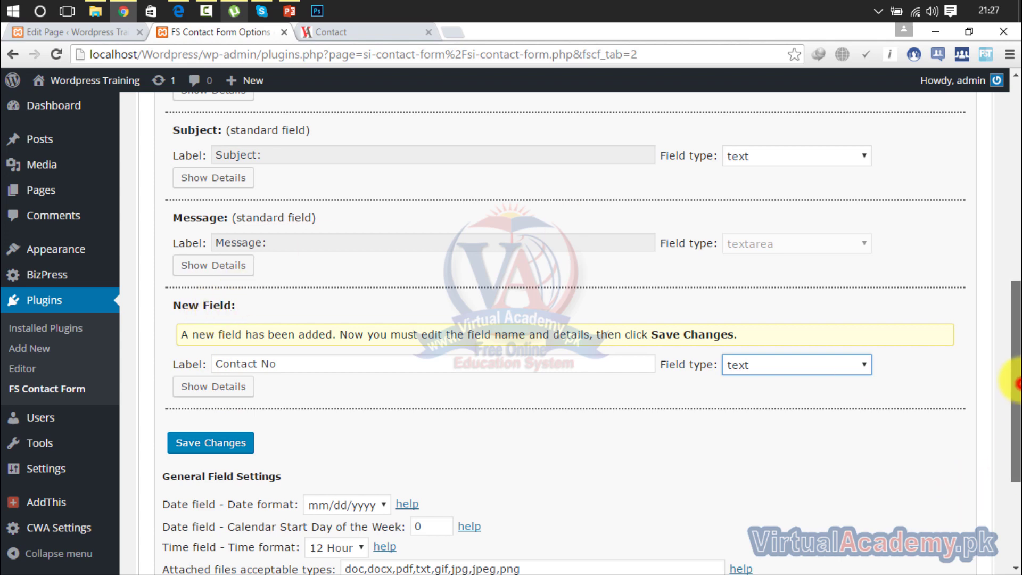
drag(1016, 380, 1008, 345)
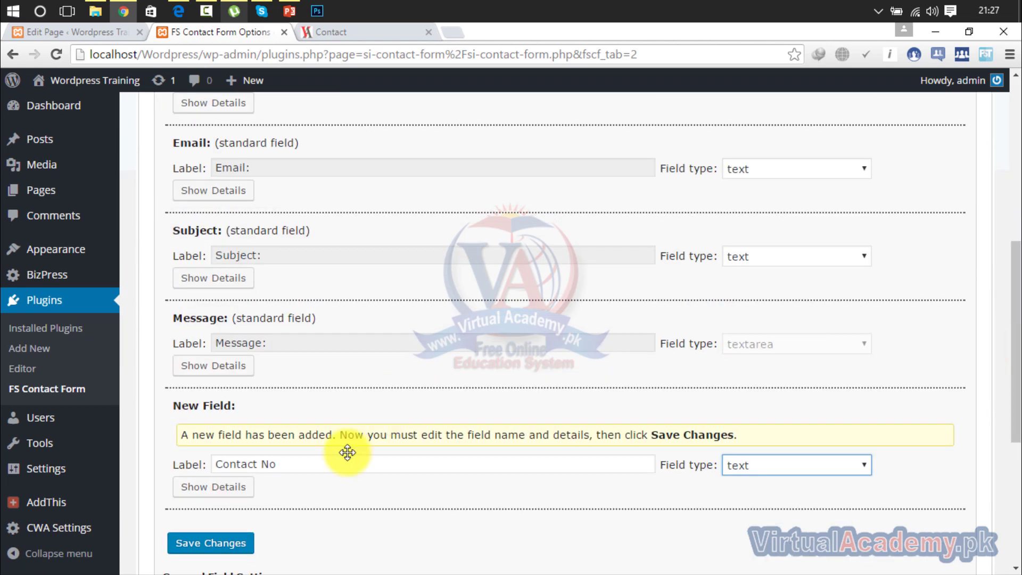
click(233, 543)
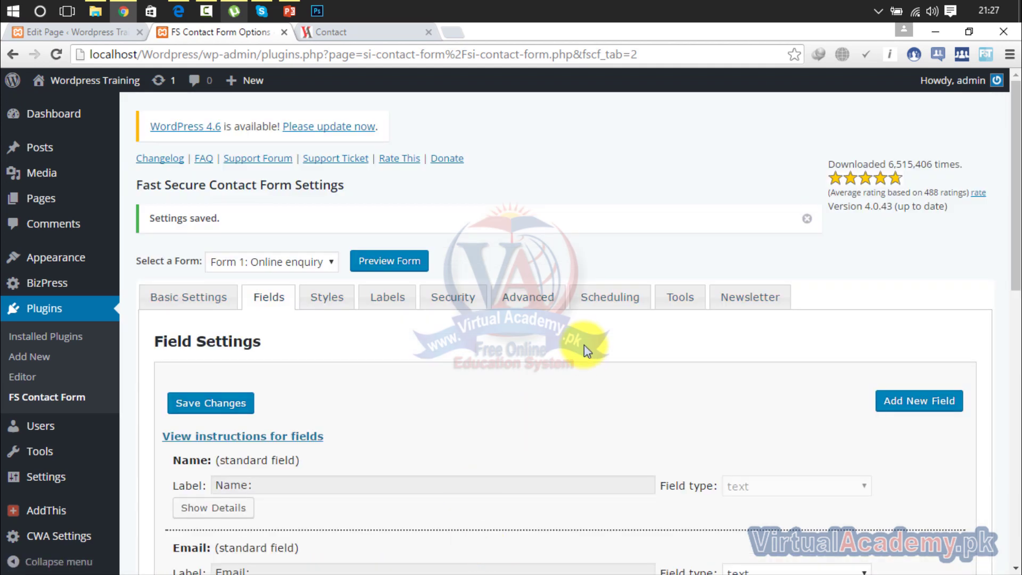
Add another form field labelled "Gander" with the field type checkbox and save the changes.
drag(1013, 235, 1014, 419)
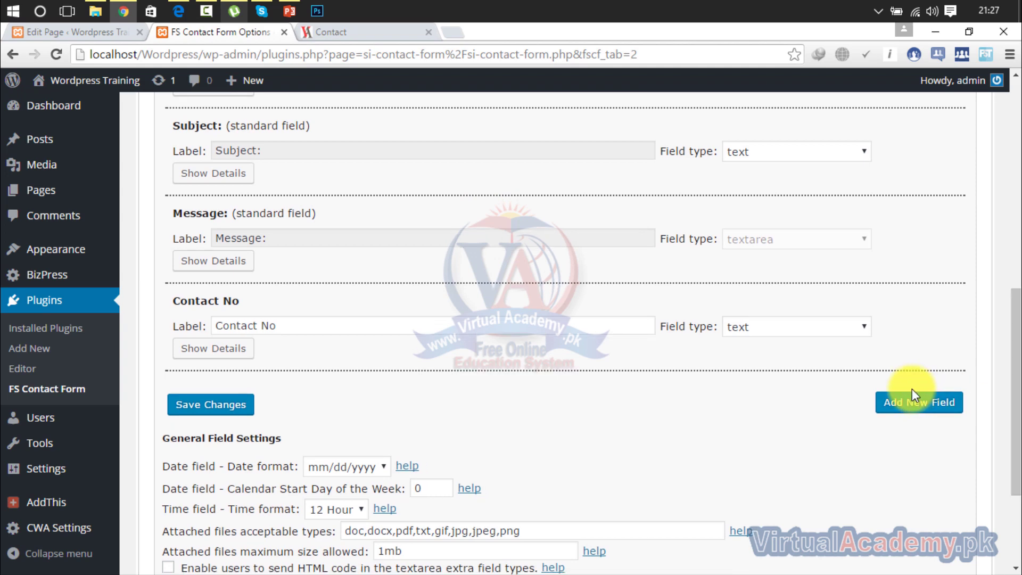
click(911, 407)
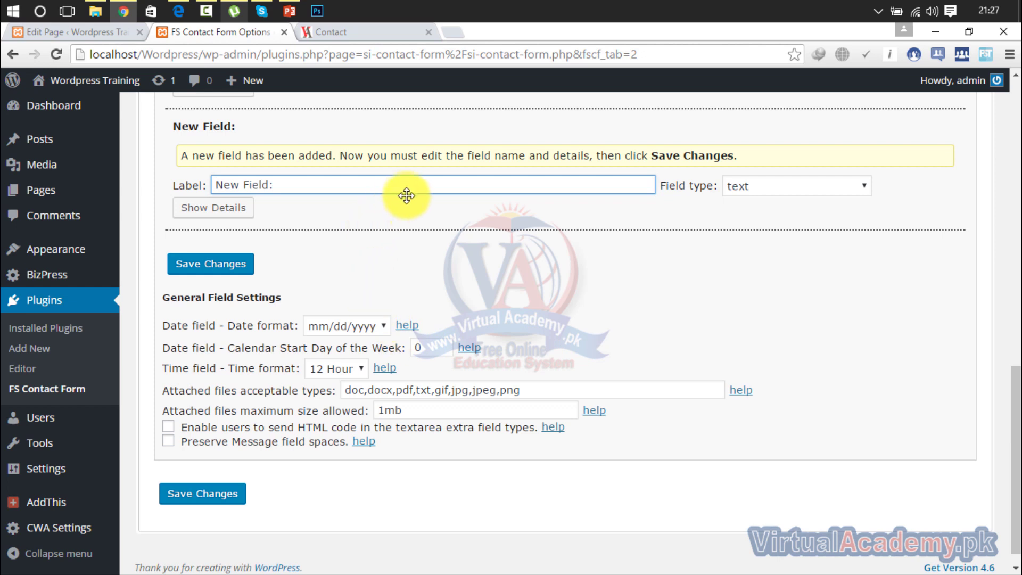
click(409, 193)
click(761, 190)
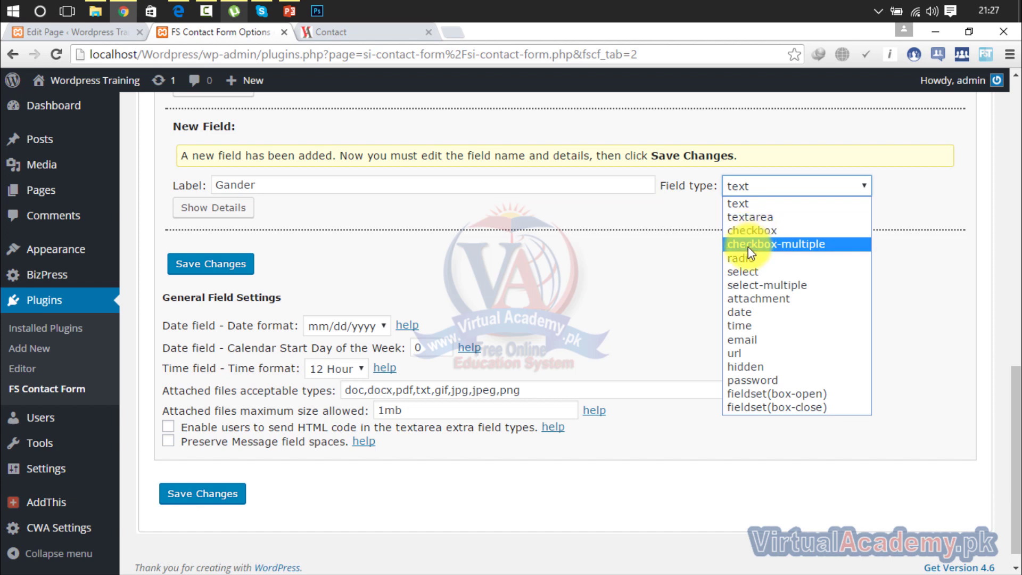
click(775, 234)
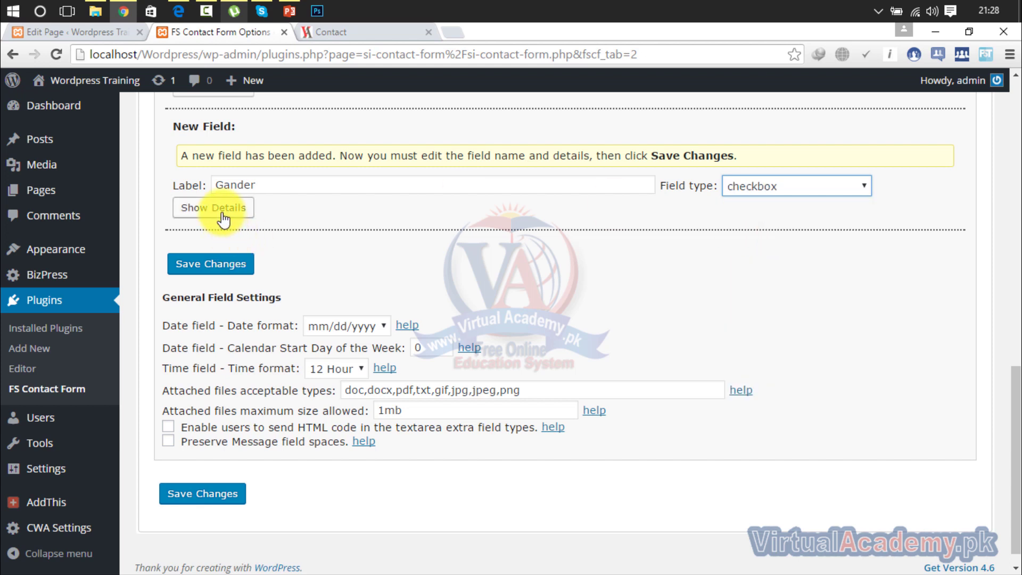
click(207, 264)
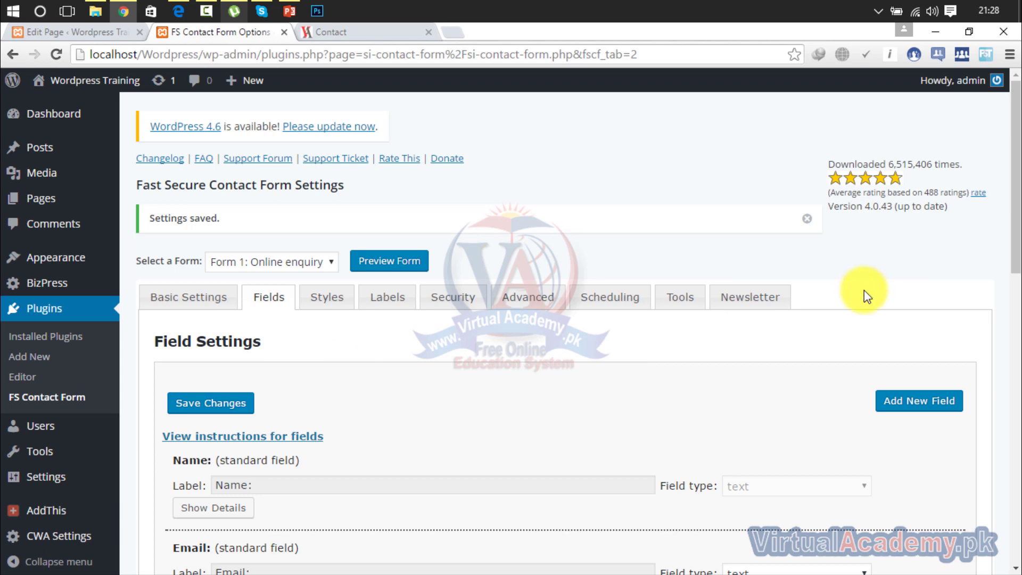
Change the Gander field's type to textarea.
drag(1014, 202, 1014, 437)
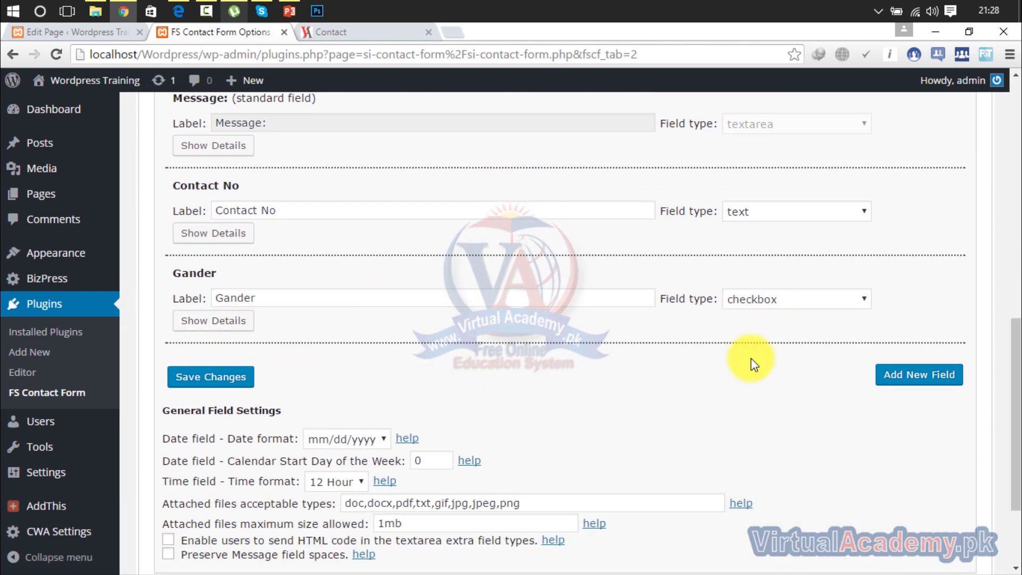
click(755, 299)
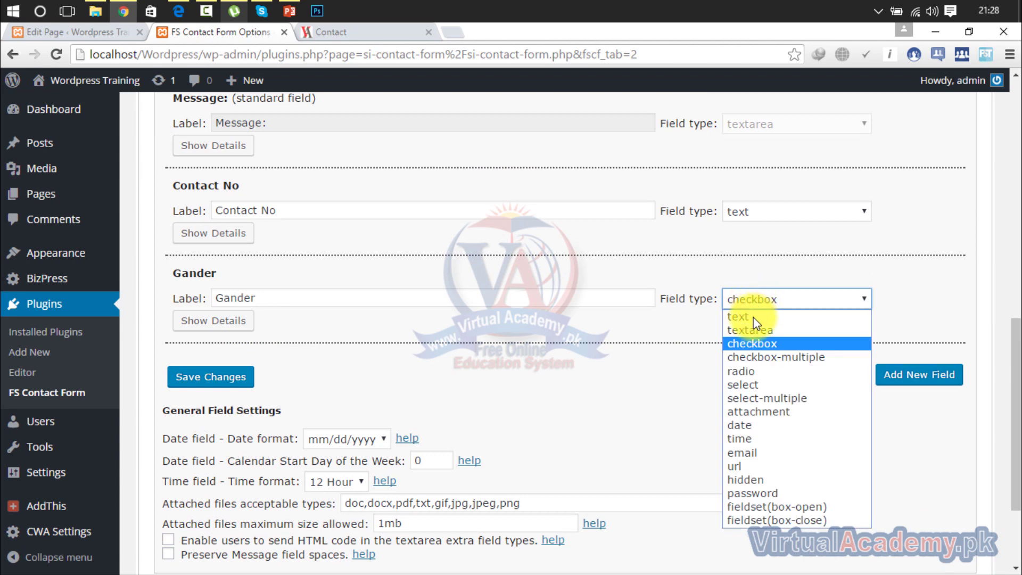
click(752, 334)
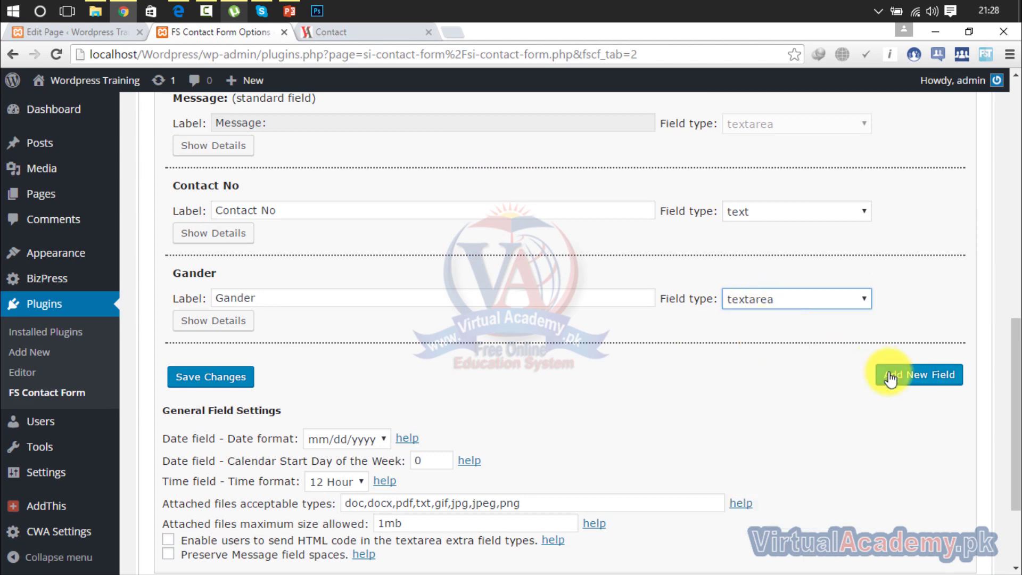
Expand the Gander field's details, delete the field from the contact form and confirm the deletion.
click(218, 334)
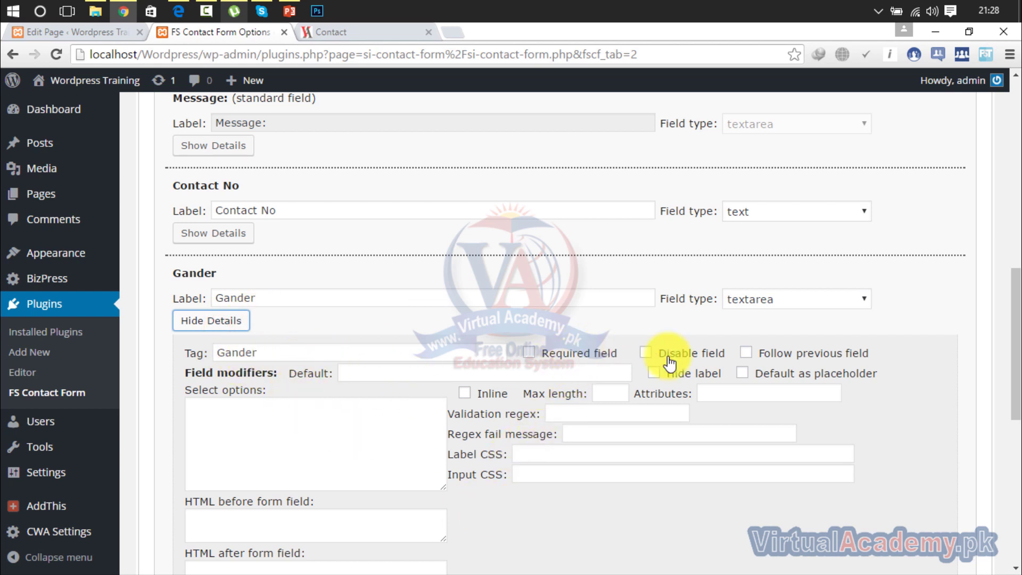
scroll(1017, 282, down, 3)
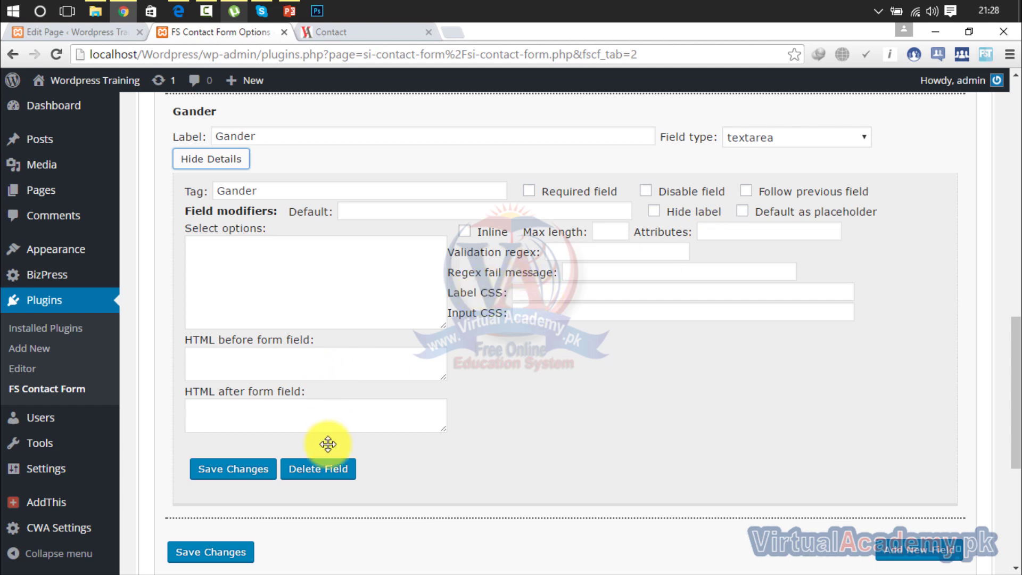
click(319, 470)
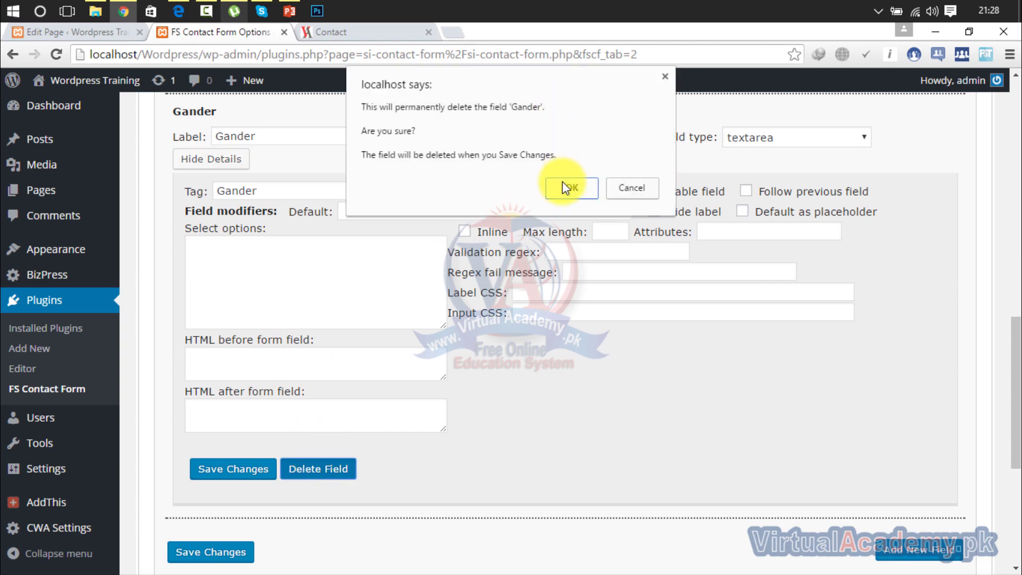
click(563, 184)
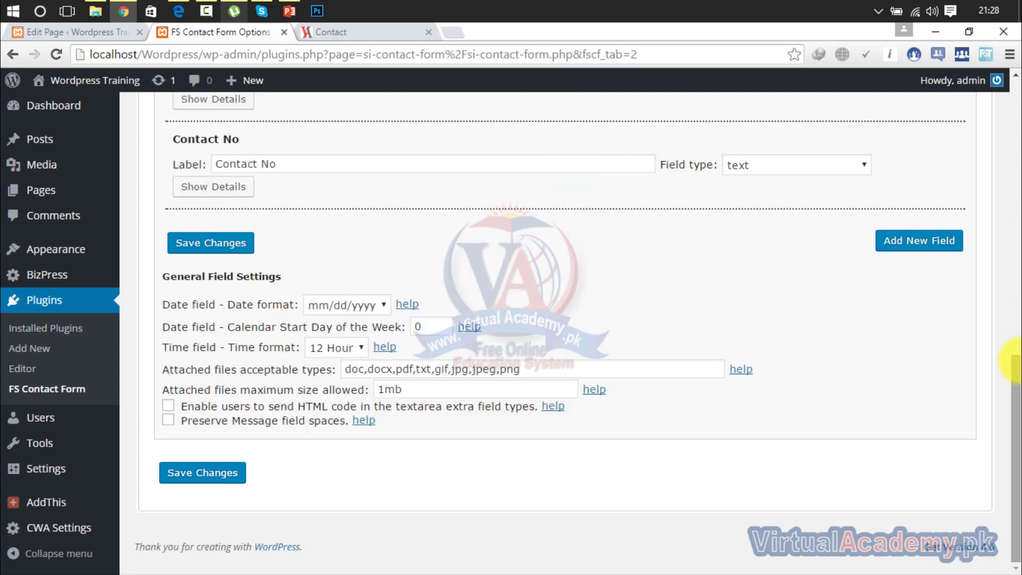
Expand the Contact No field's details and mark it as a required field.
drag(1012, 426, 1013, 351)
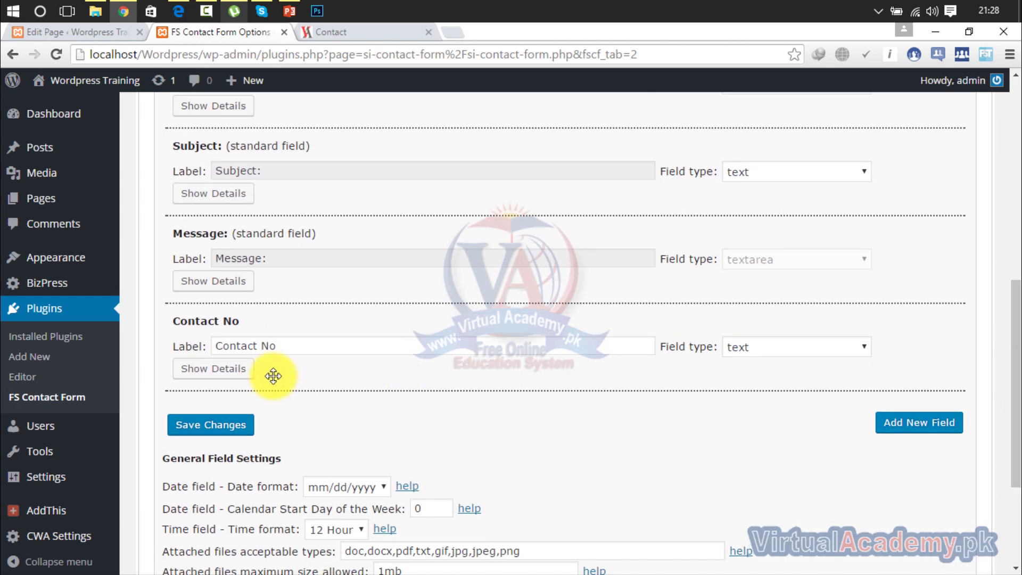
click(220, 368)
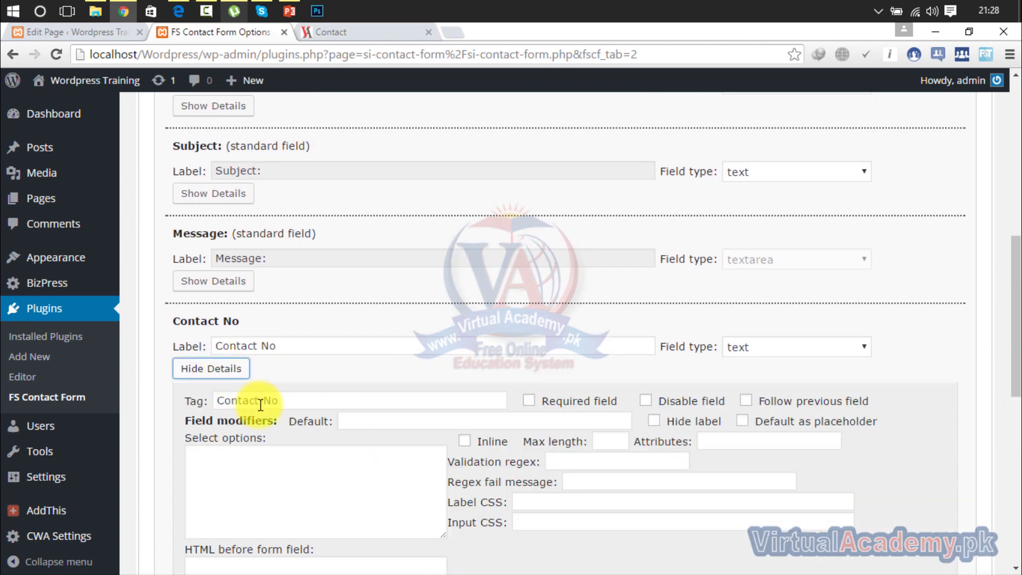
click(315, 398)
drag(307, 400, 164, 404)
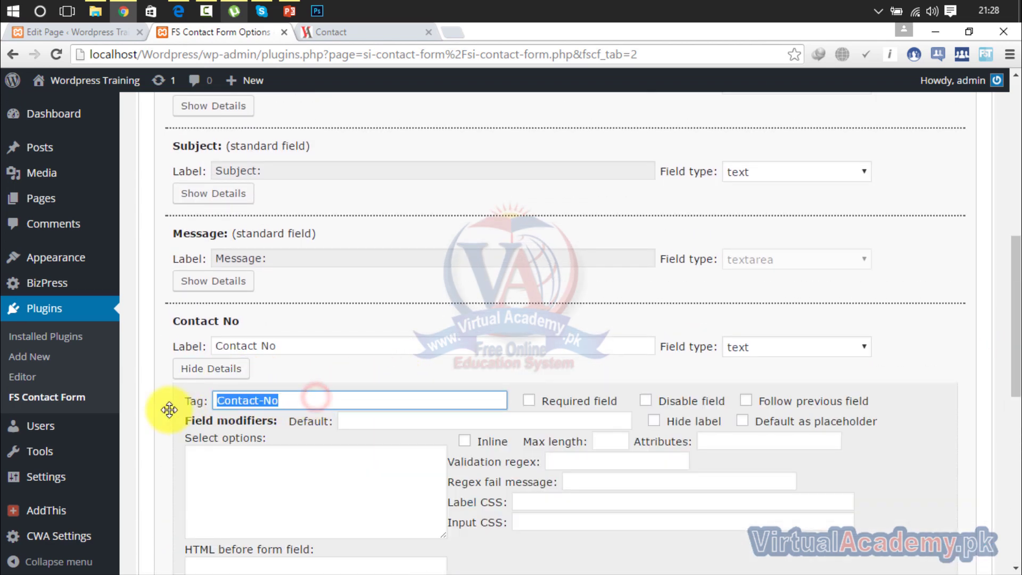
click(528, 402)
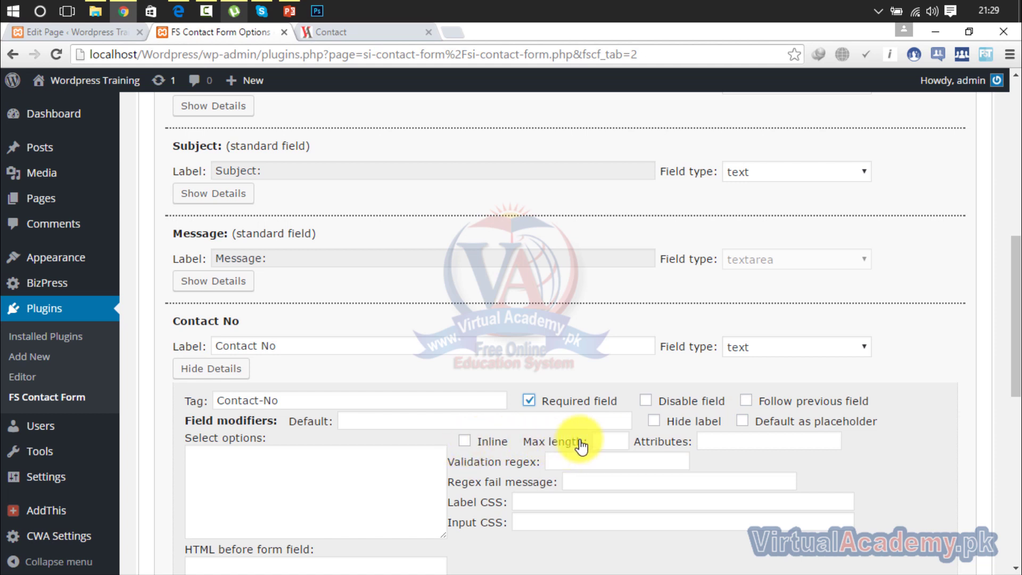
Enter a sample phone number as the Contact No field's attributes and save the changes.
click(723, 445)
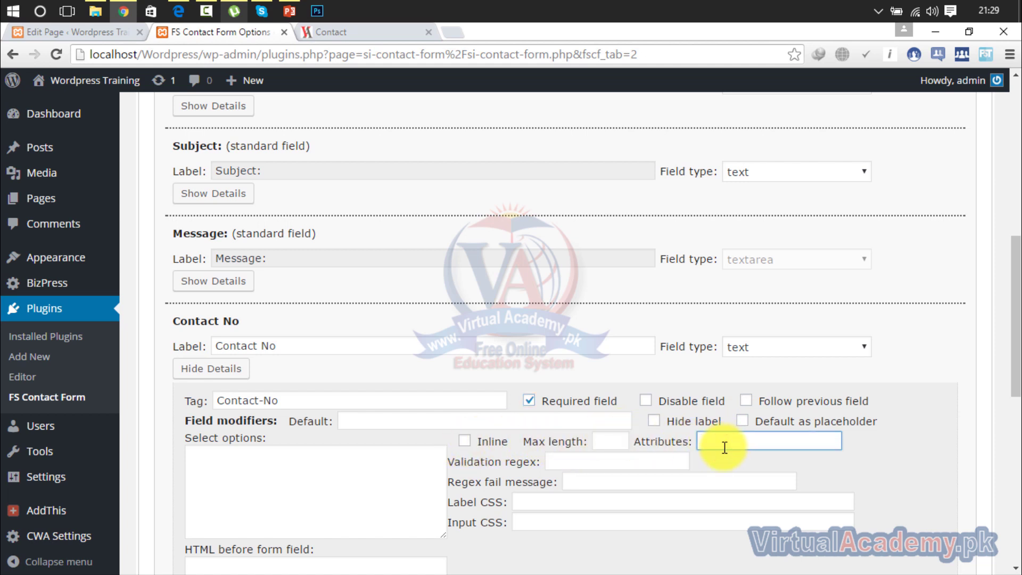
mouse_move(1017, 310)
mouse_down()
mouse_move(1016, 354)
mouse_move(1014, 329)
mouse_up()
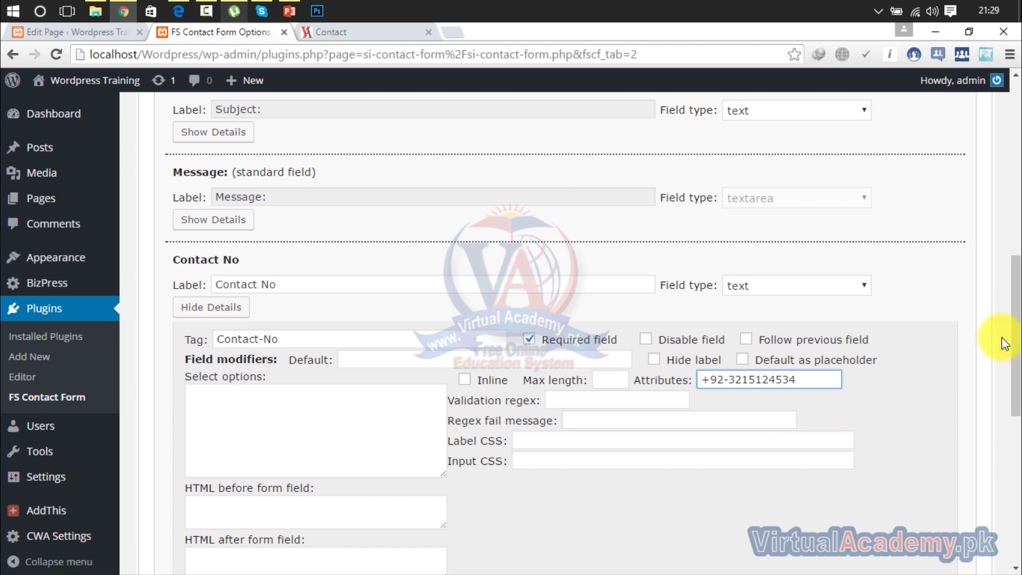
scroll(798, 361, down, 3)
click(247, 440)
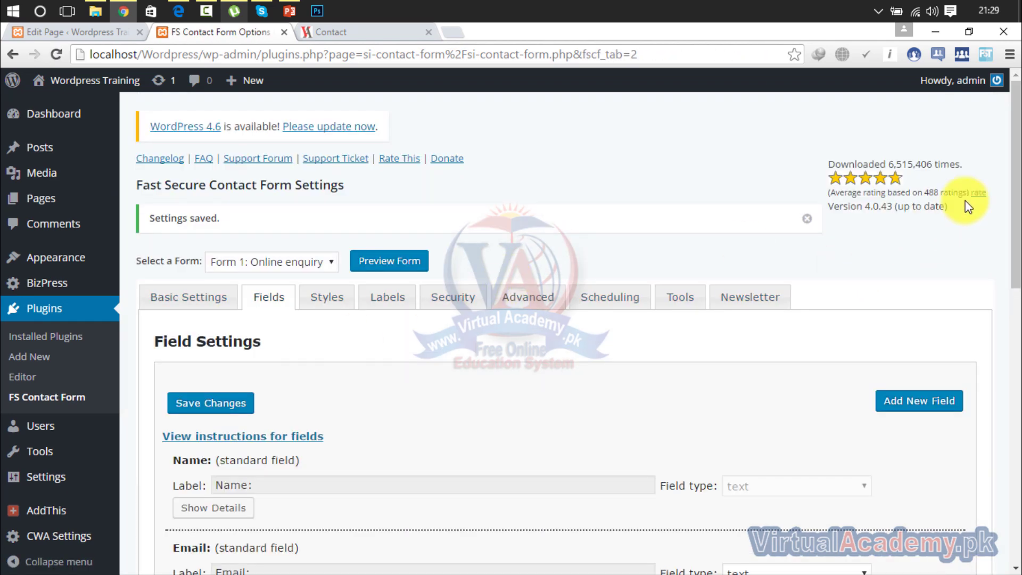
Go back to the Contact No field in the field settings and save the changes again.
drag(1014, 188, 1015, 419)
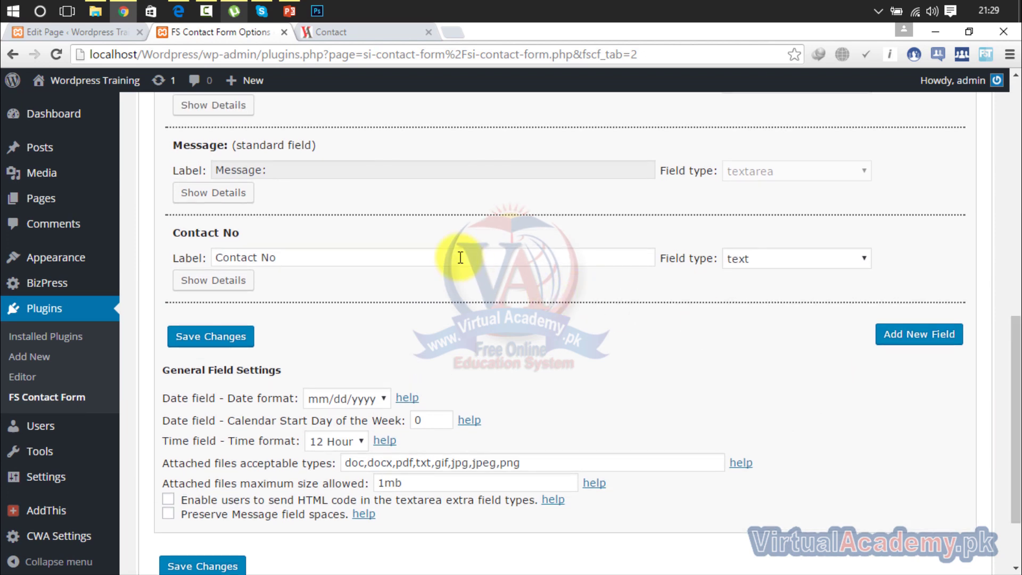
click(378, 257)
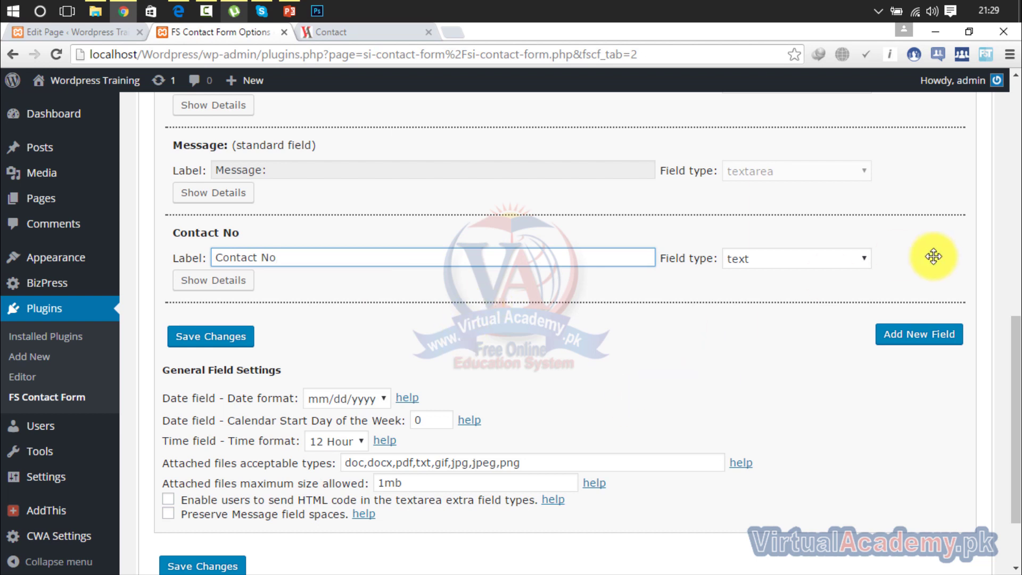
click(224, 340)
Reload the site's Contact page and examine how the form shows the Contact No field.
click(340, 32)
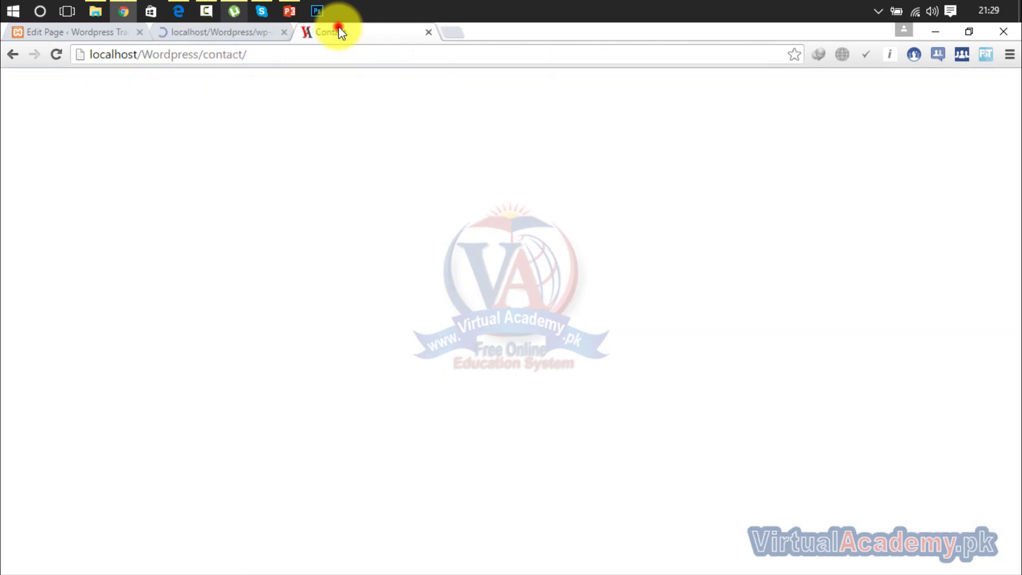
click(56, 54)
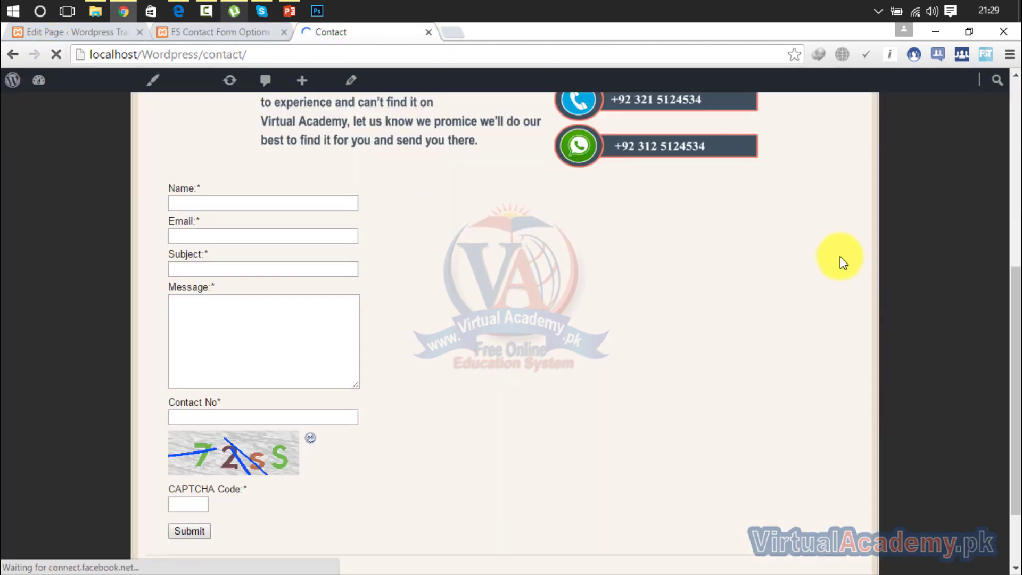
drag(1017, 296, 1017, 335)
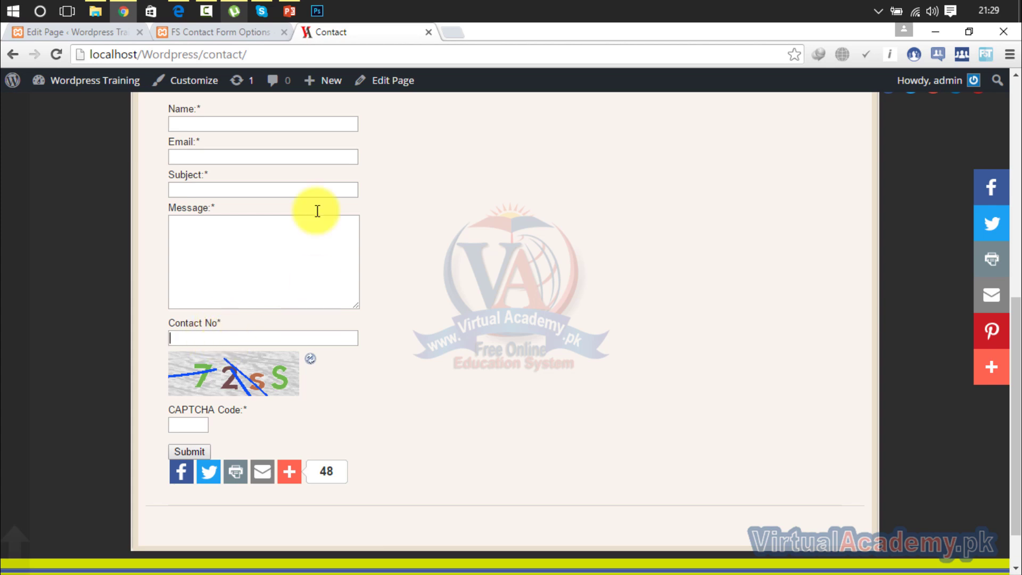
Return to the form's field settings and move the Contact No field above the Message field.
click(226, 33)
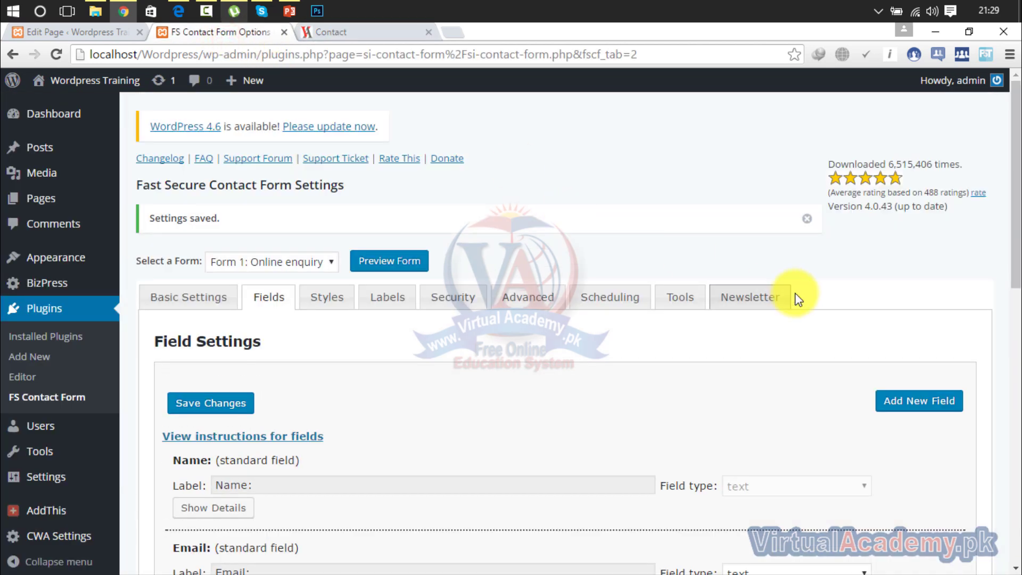
drag(1017, 259, 985, 467)
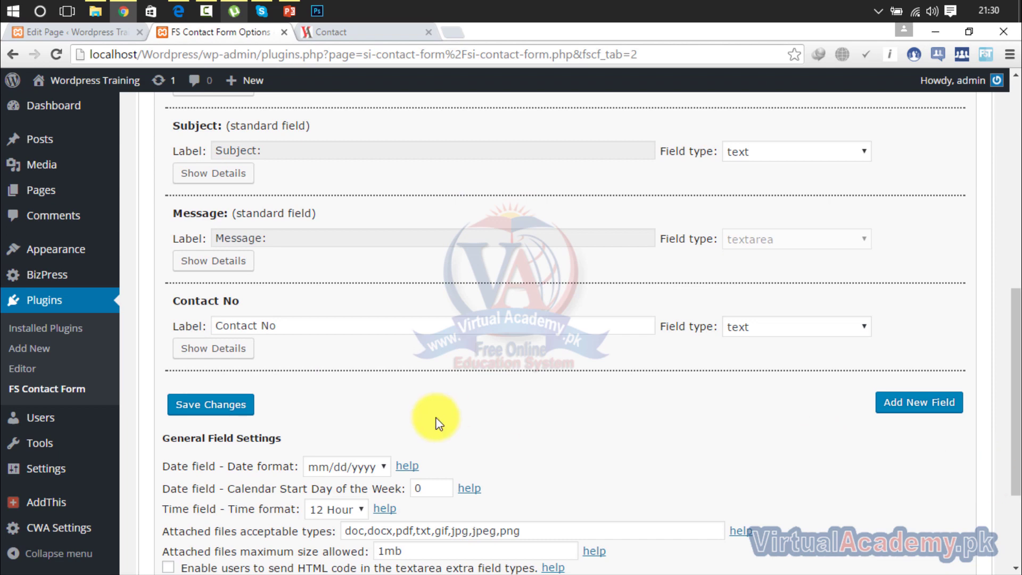
drag(408, 339, 399, 237)
Clear the sample phone number from the Contact No field's attributes and save the changes.
click(233, 268)
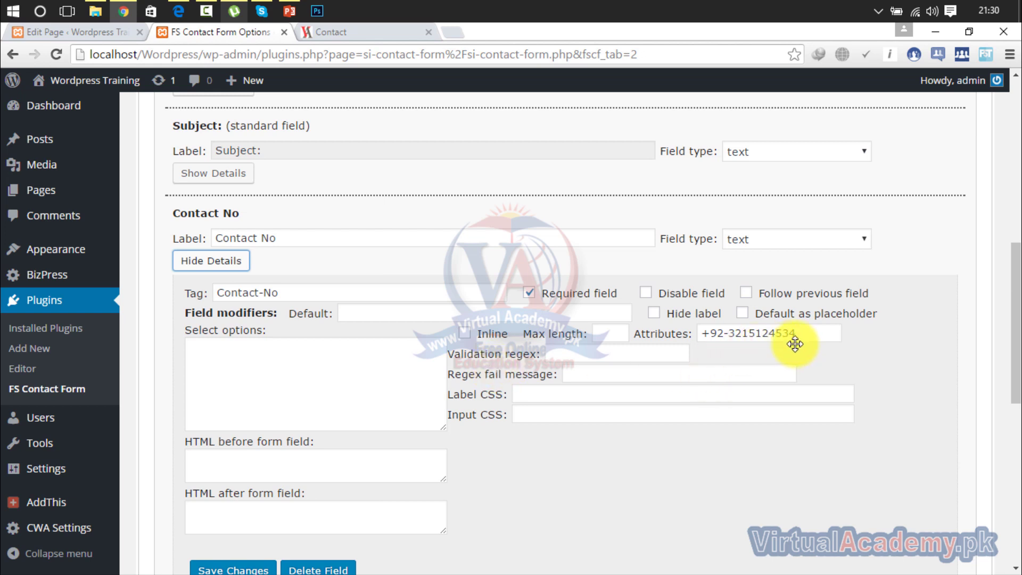
drag(809, 339, 650, 349)
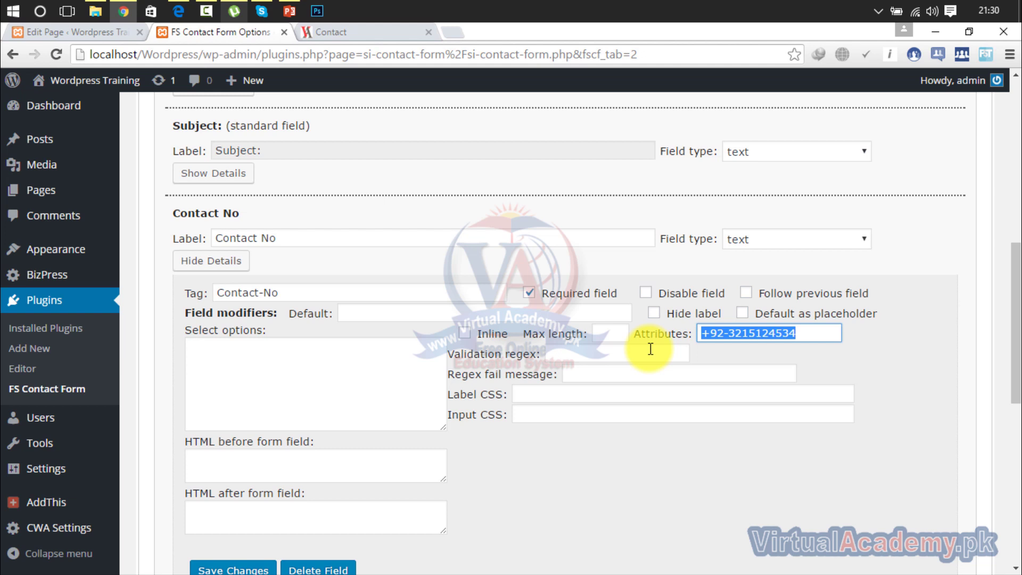
key(BackSpace)
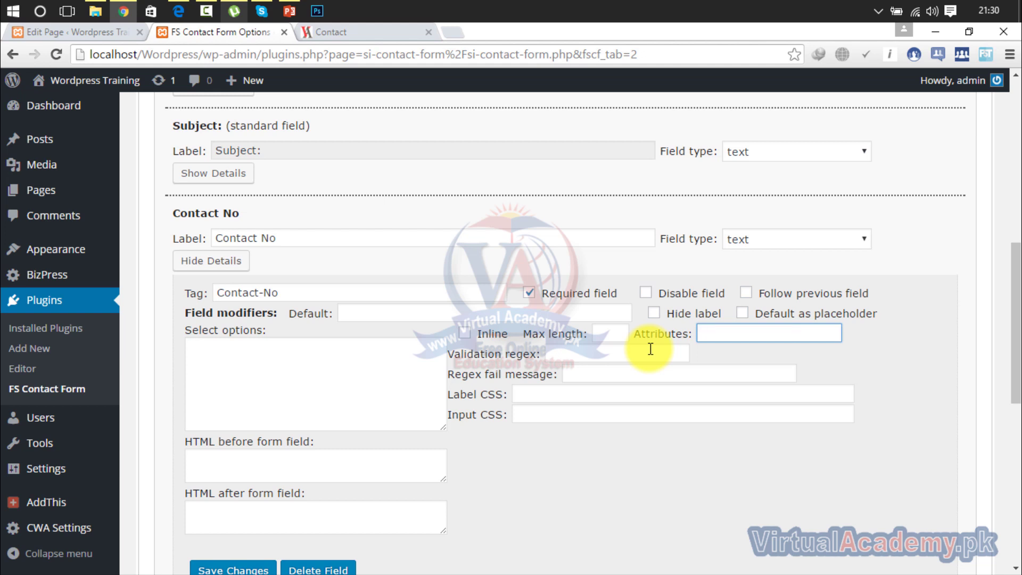
click(218, 568)
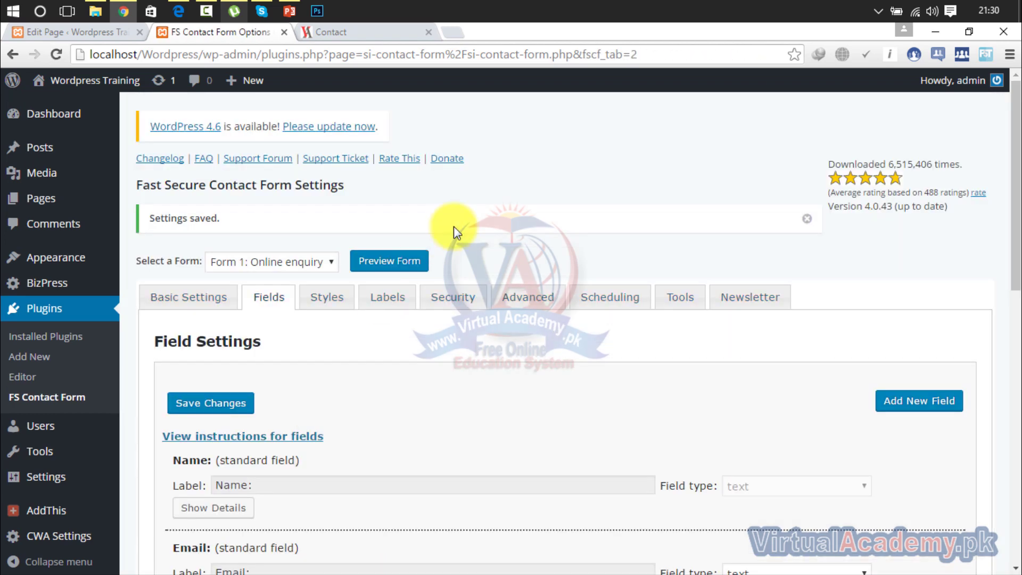
Open the form's style settings and look through the alignment DIV values, including the CAPTCHA reload image alignment.
click(337, 290)
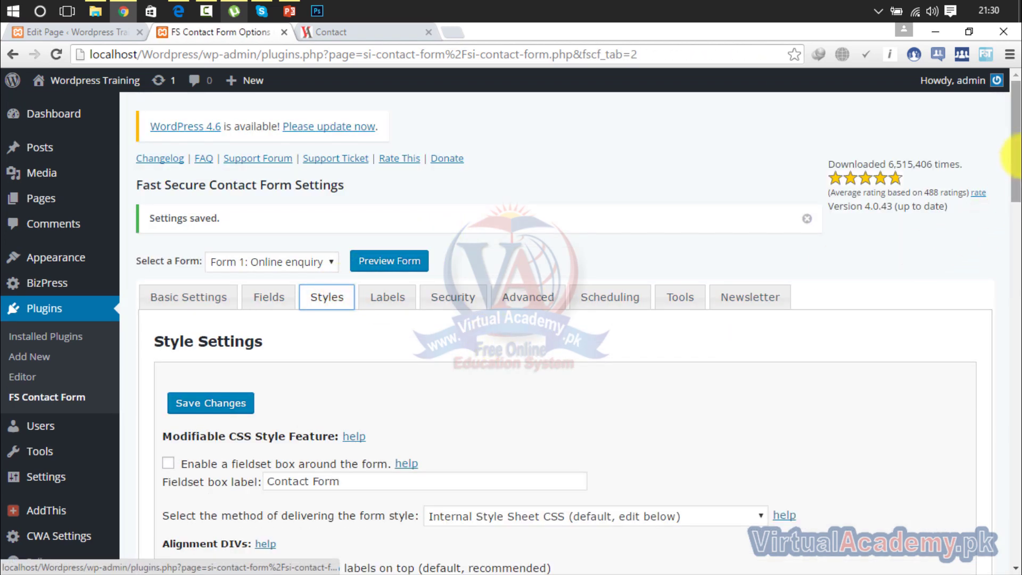
drag(1016, 160, 1015, 284)
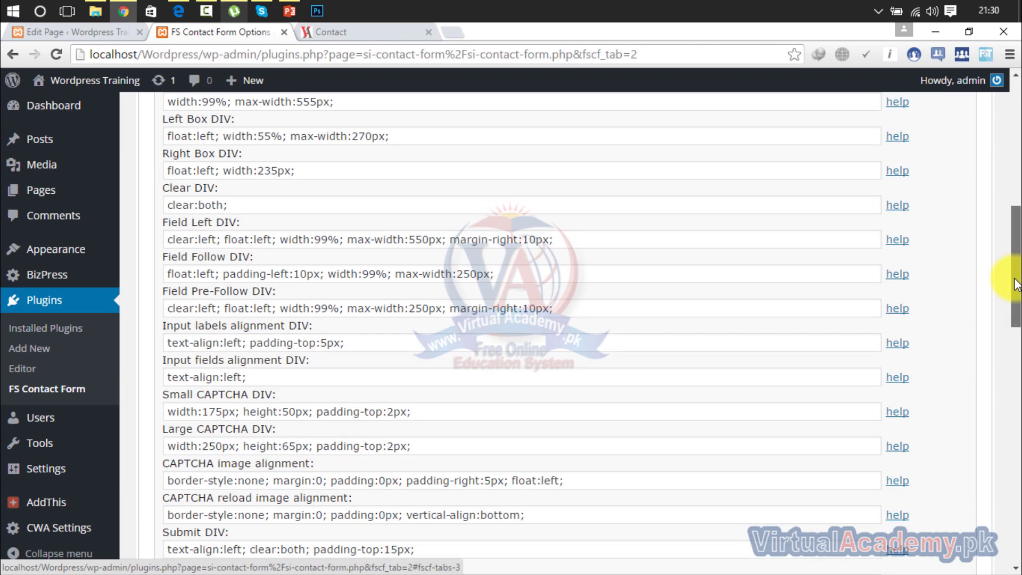
drag(1015, 290, 1018, 321)
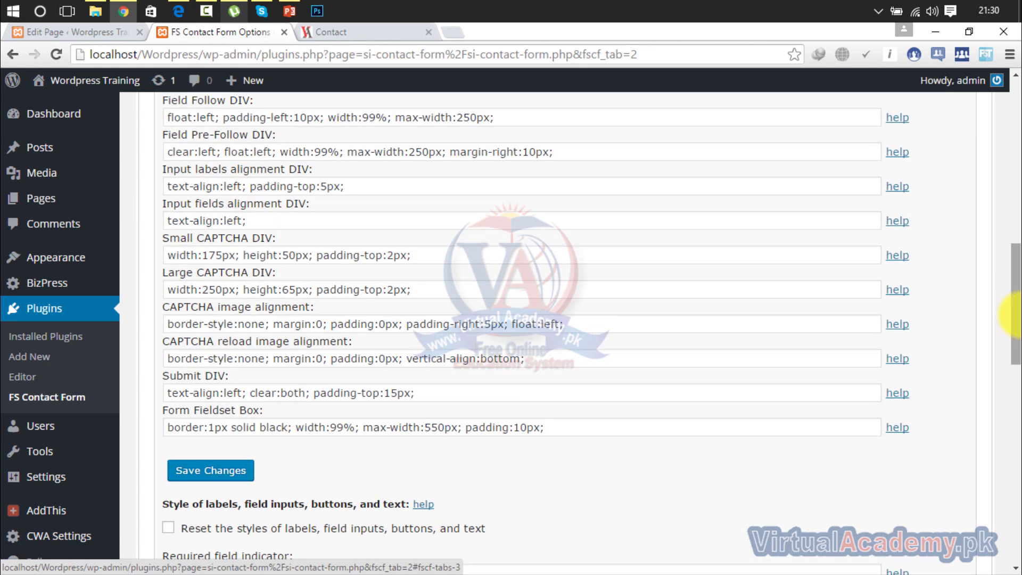
click(517, 357)
drag(519, 358, 483, 361)
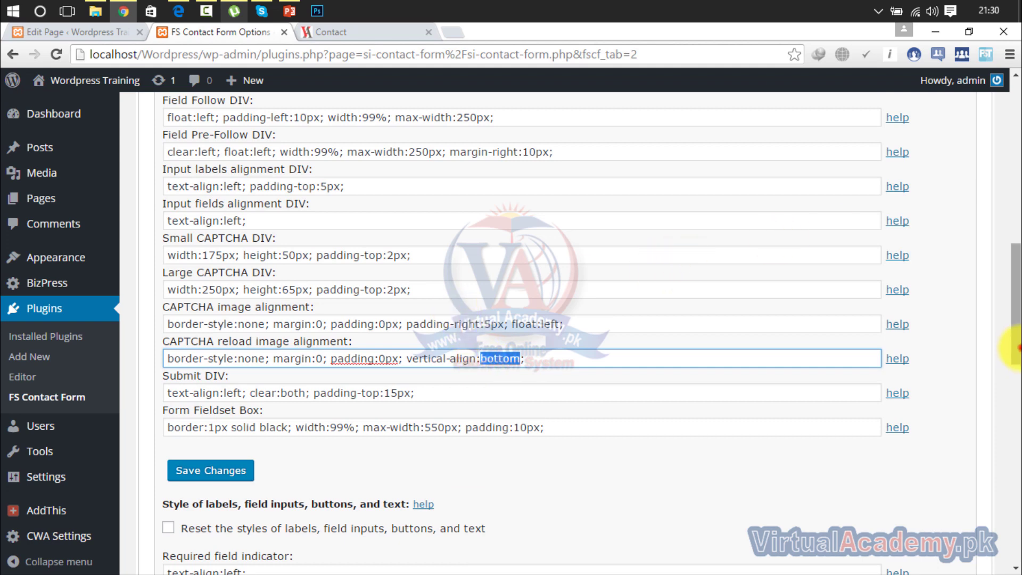
drag(1016, 349, 1016, 218)
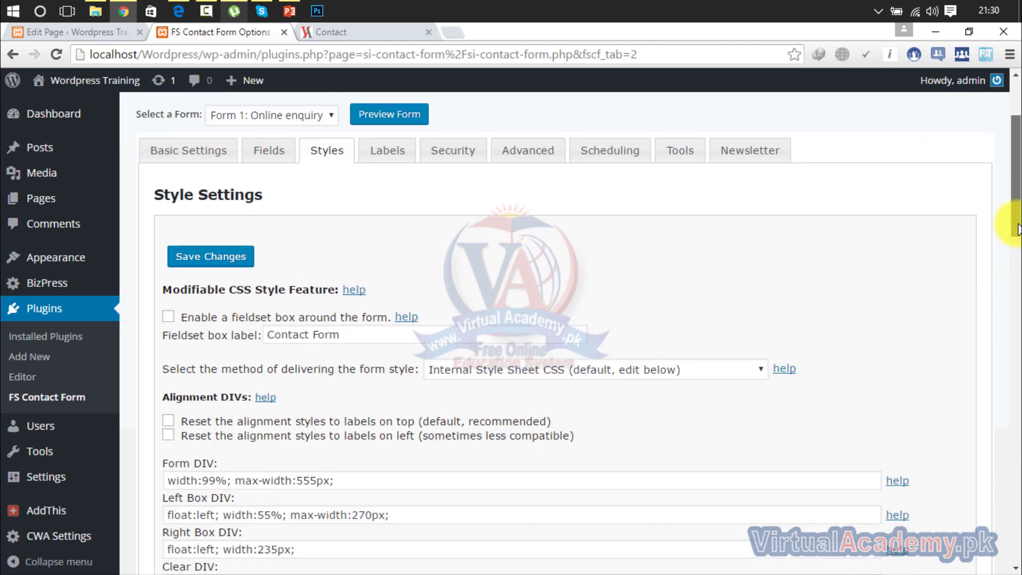
In the field label settings, set the Name label to "input your name like" with an example full name in parentheses, and save the changes.
click(397, 166)
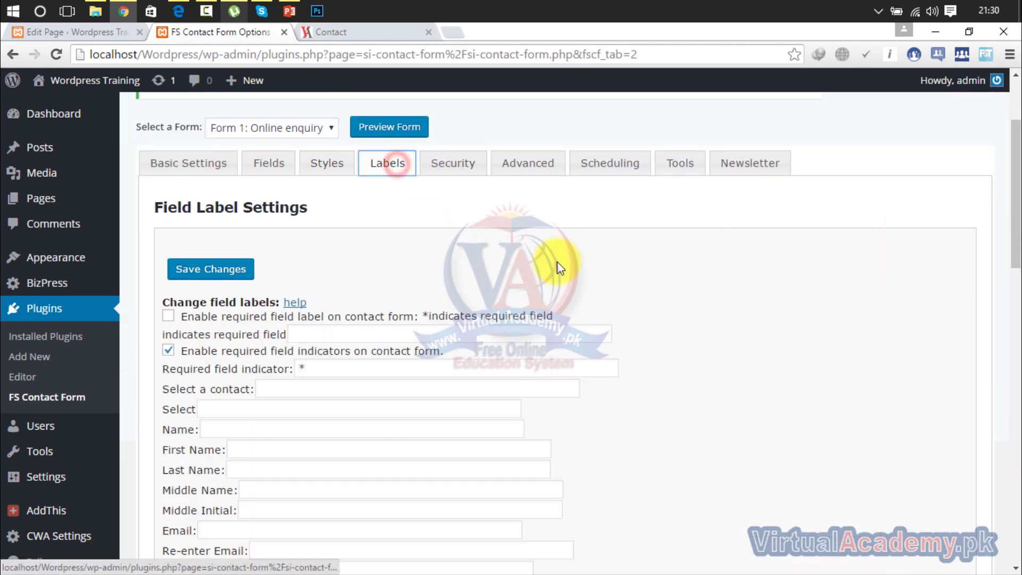
drag(1017, 221, 1013, 265)
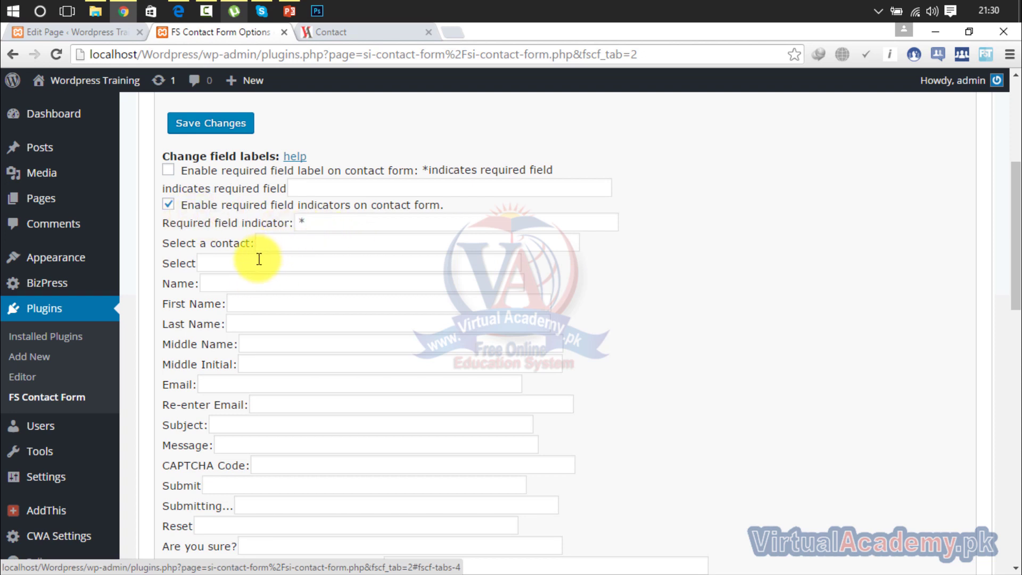
click(248, 281)
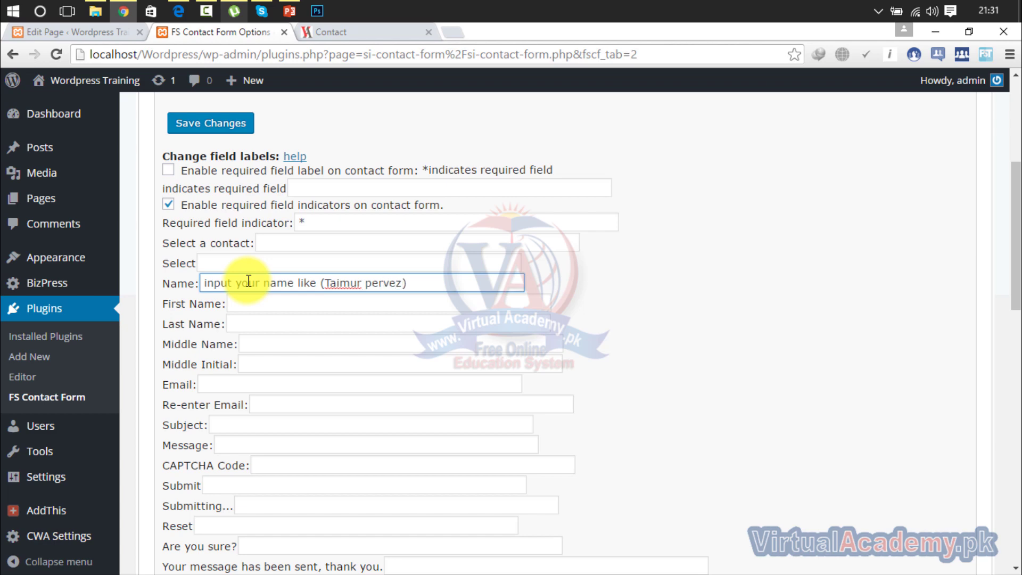
drag(1016, 218, 1012, 417)
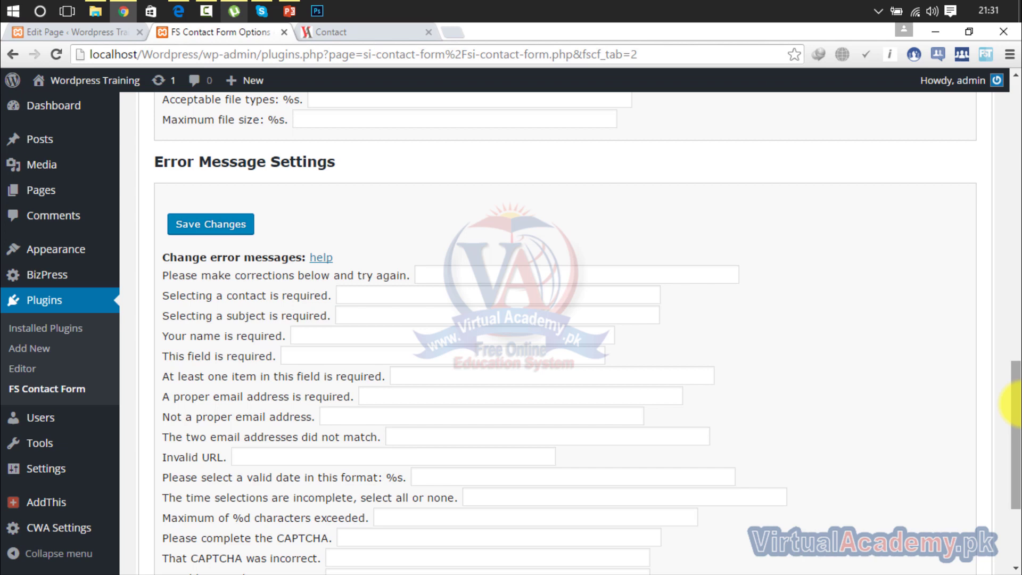
drag(1014, 405, 1015, 456)
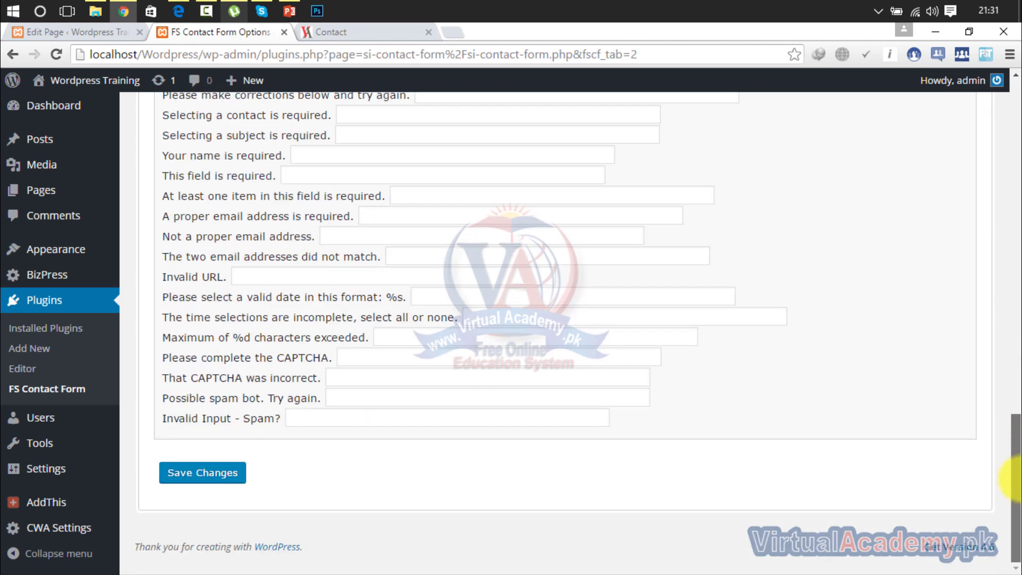
click(216, 473)
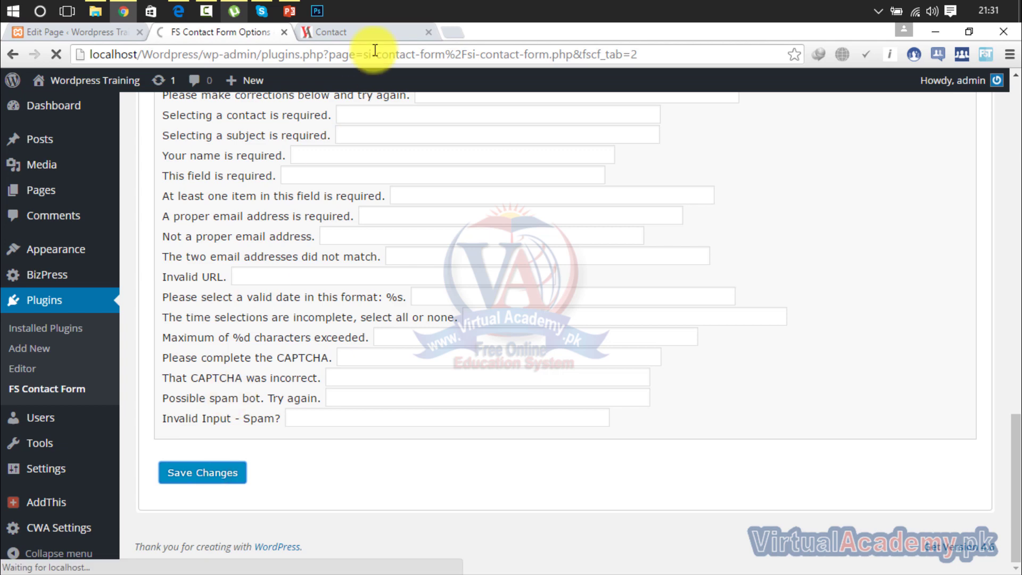
Reload the Contact page to check the custom name label and field order, and return to the form settings.
click(344, 31)
click(59, 55)
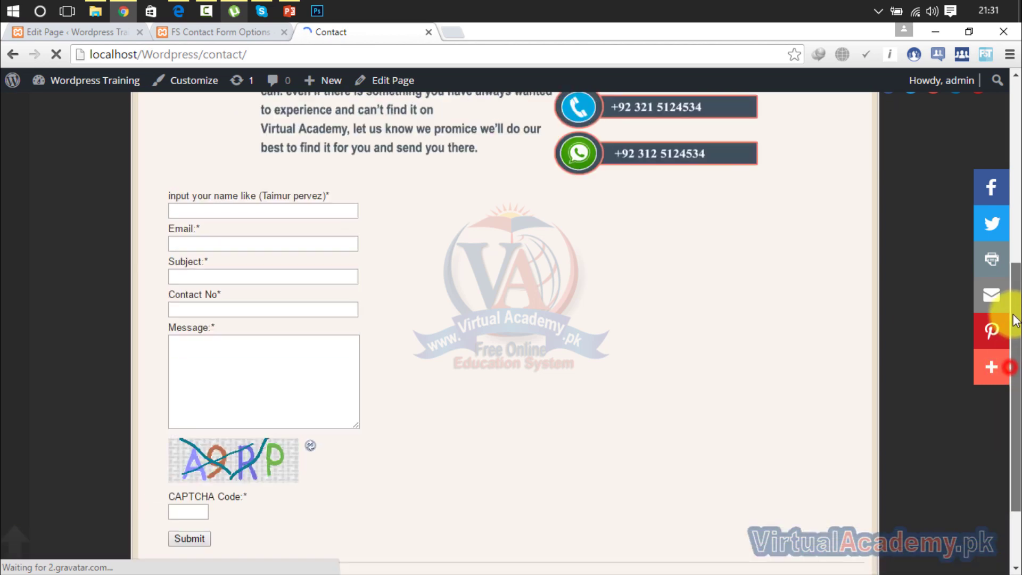
click(229, 33)
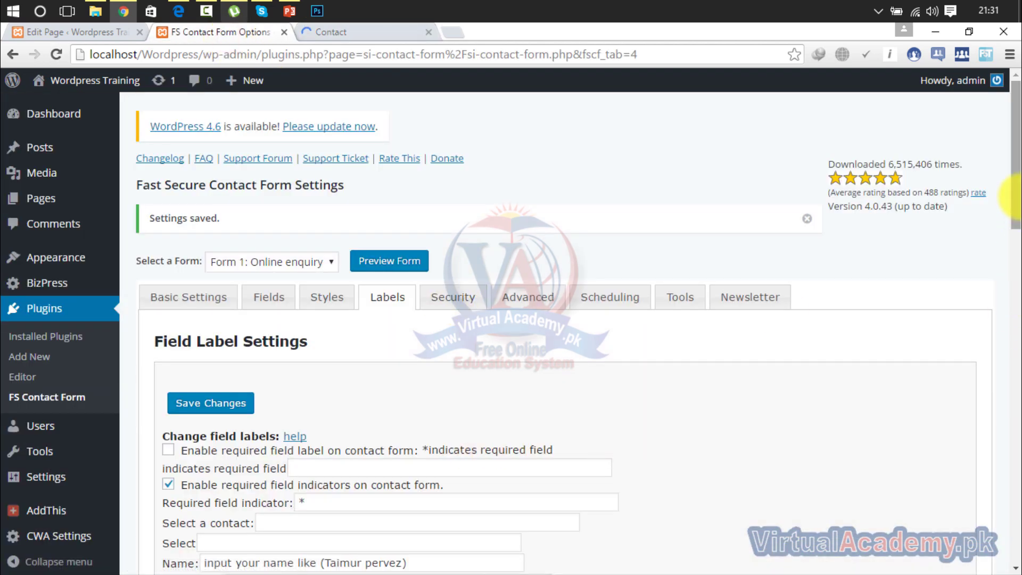
Clear the custom text from the Name label in the field label settings.
drag(1016, 180, 1019, 290)
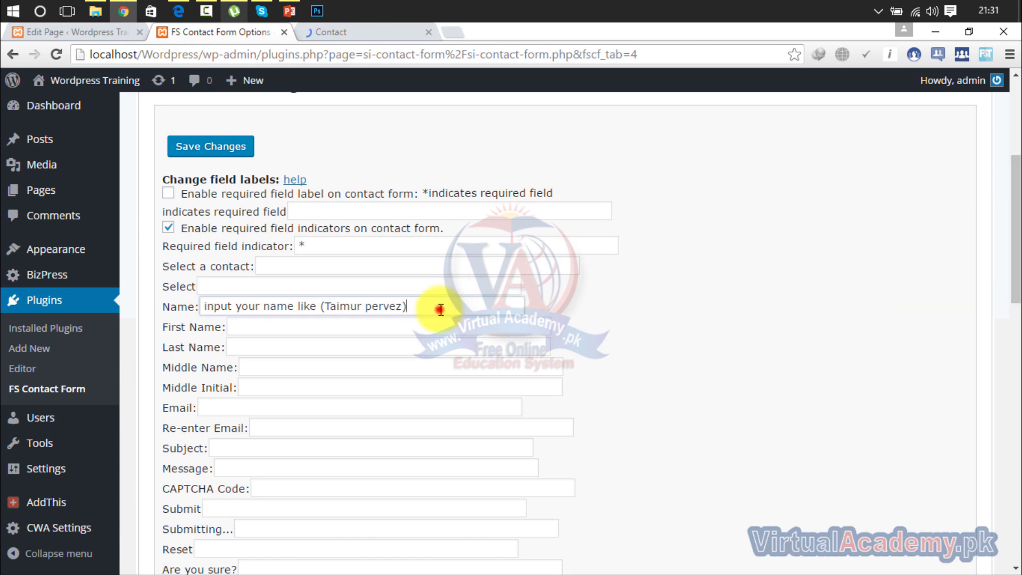
drag(434, 310, 187, 333)
key(BackSpace)
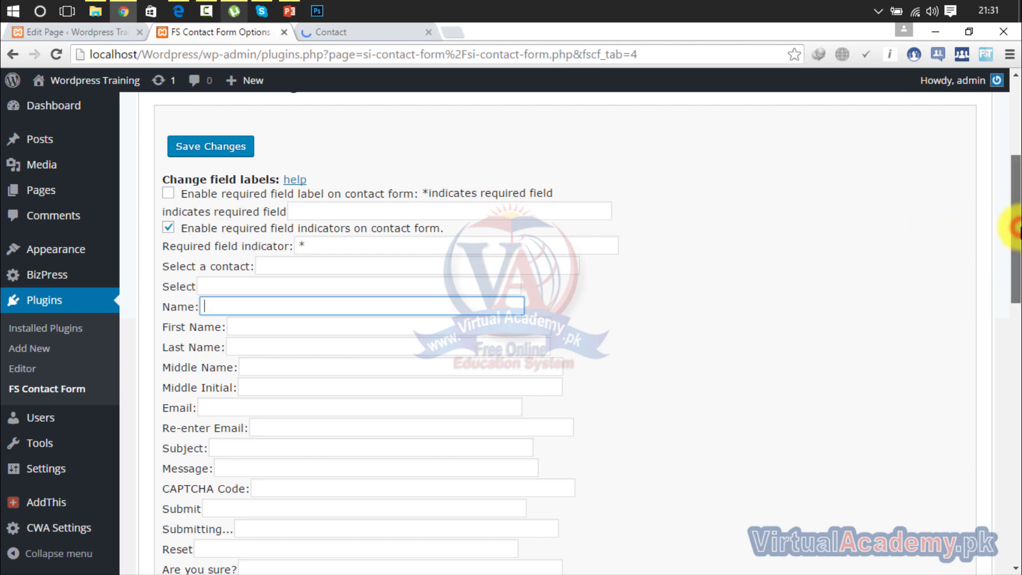
Look through the tooltip label settings, including the acceptable file types and maximum file size labels.
drag(1013, 226, 1013, 335)
scroll(1014, 365, down, 1)
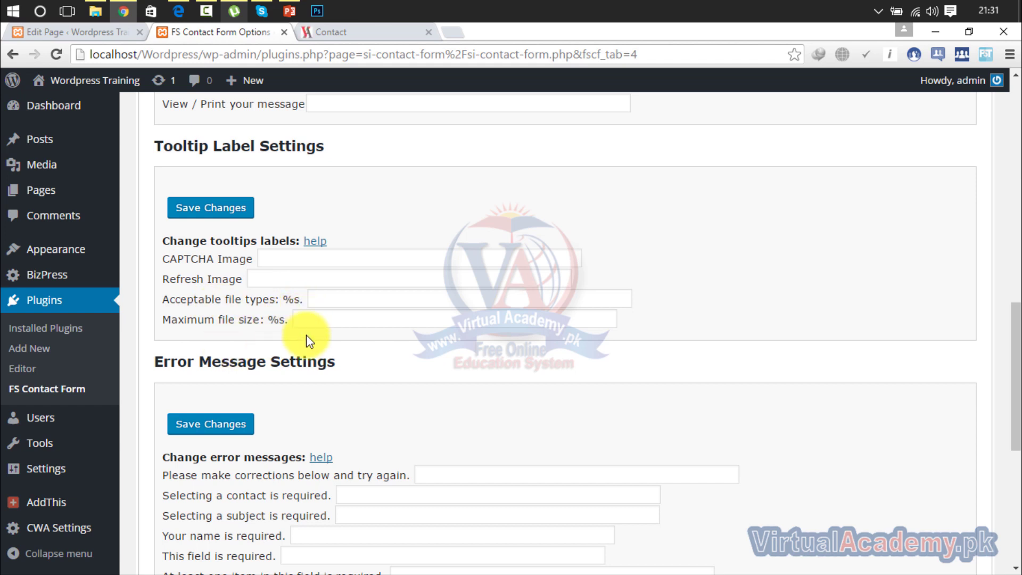
click(329, 320)
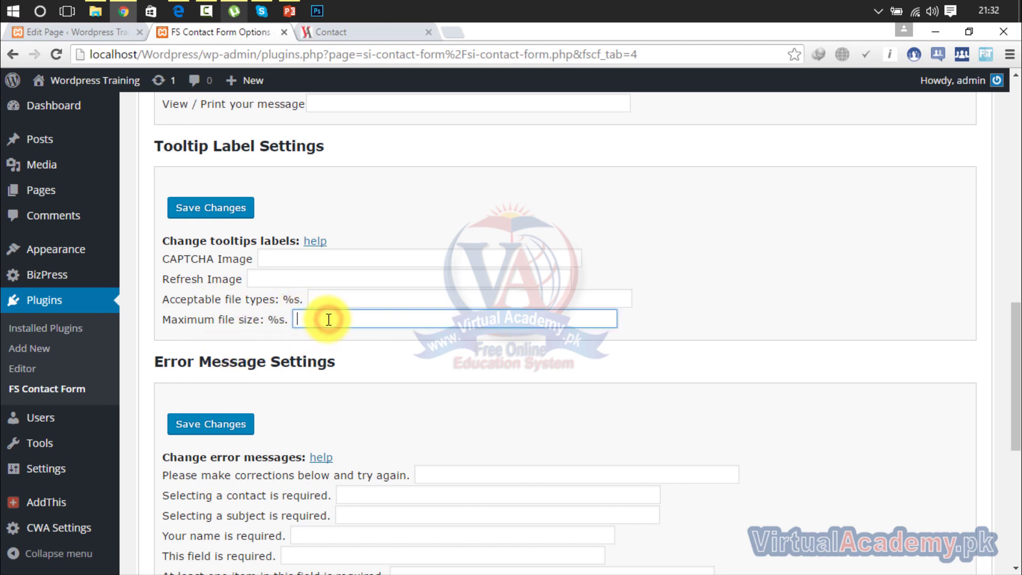
click(354, 296)
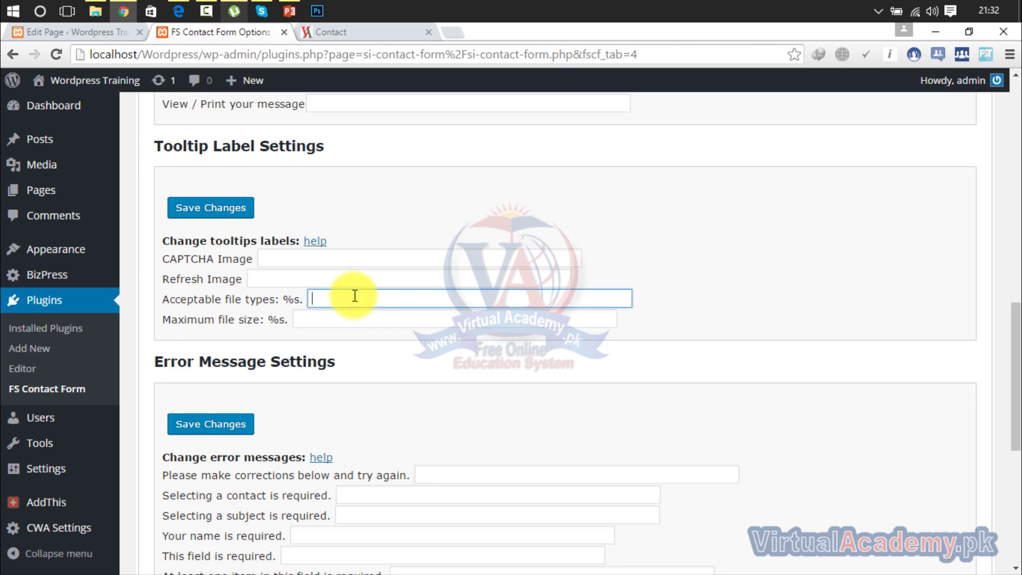
In the error message settings, set the "Your name is required." message to "input your correct name" and save the changes.
drag(1016, 381, 1015, 434)
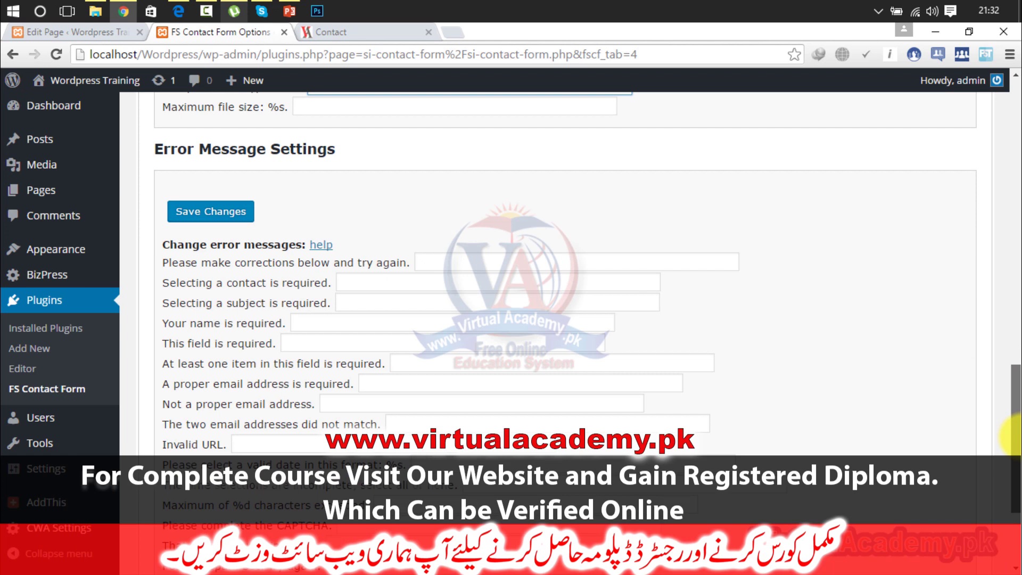
scroll(1014, 434, down, 1)
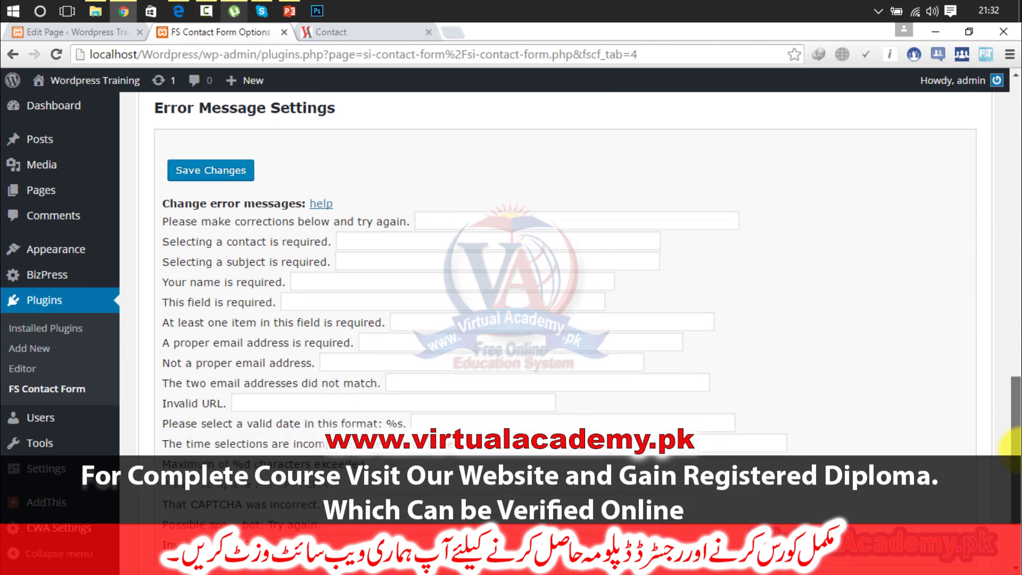
click(475, 276)
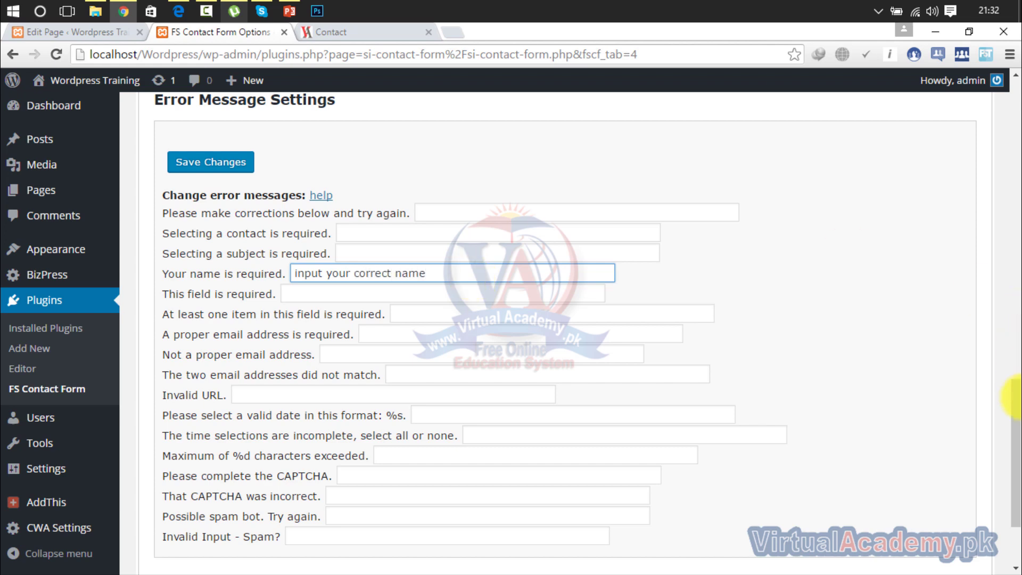
drag(1016, 483, 1014, 524)
click(215, 473)
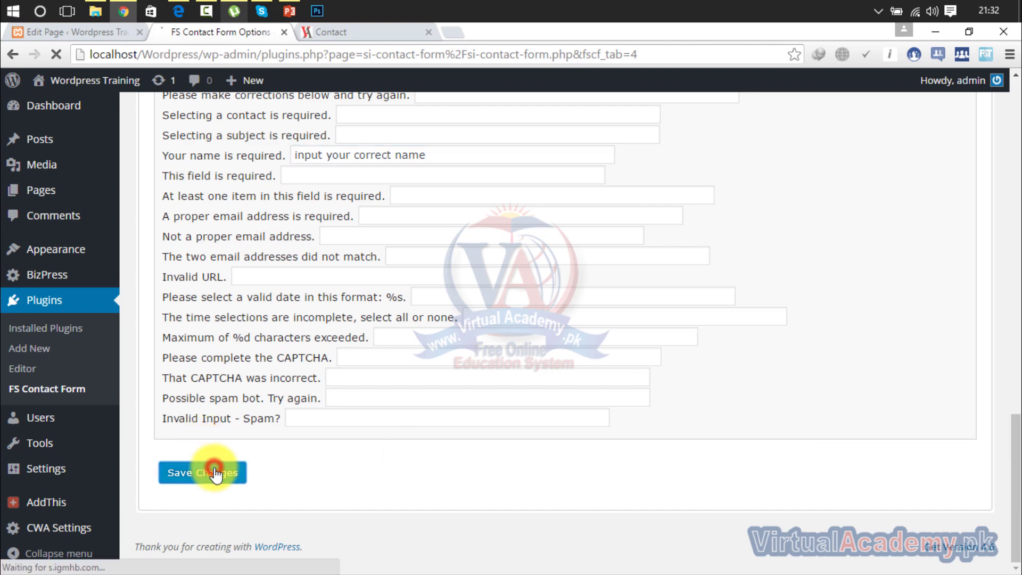
Reload the Contact page and check the Name field's label and the rest of the form.
click(337, 32)
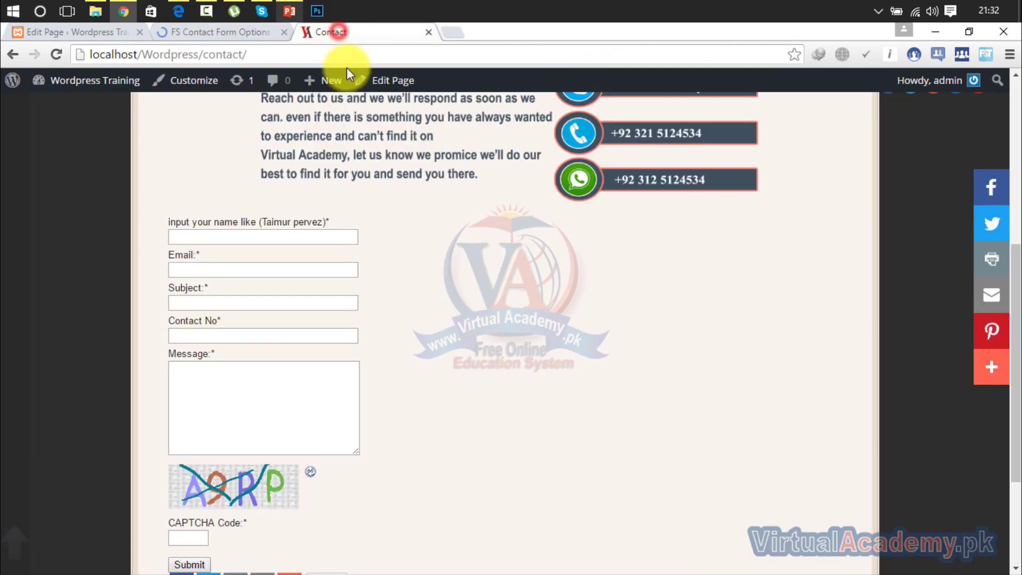
click(57, 53)
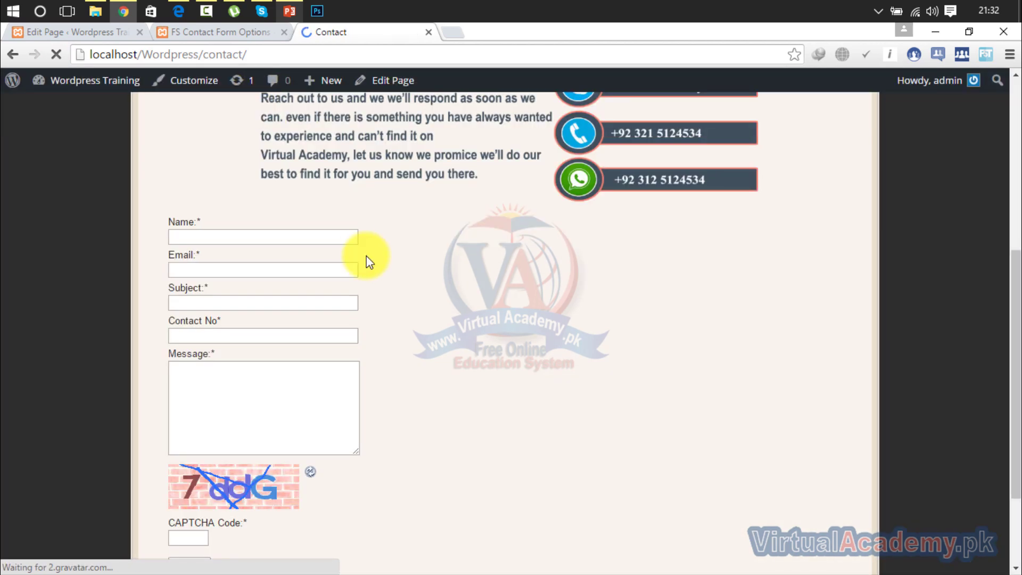
click(210, 317)
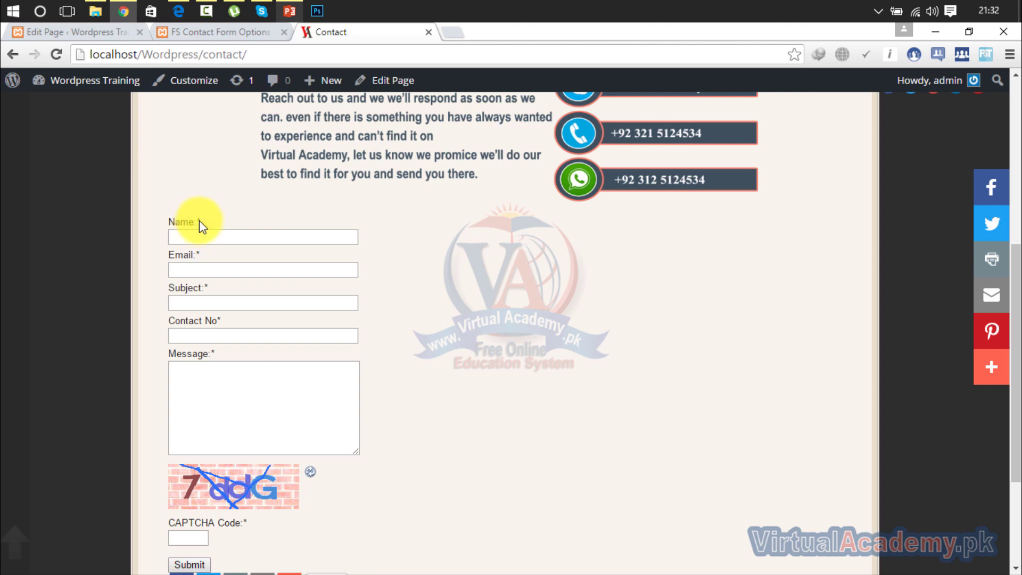
click(198, 235)
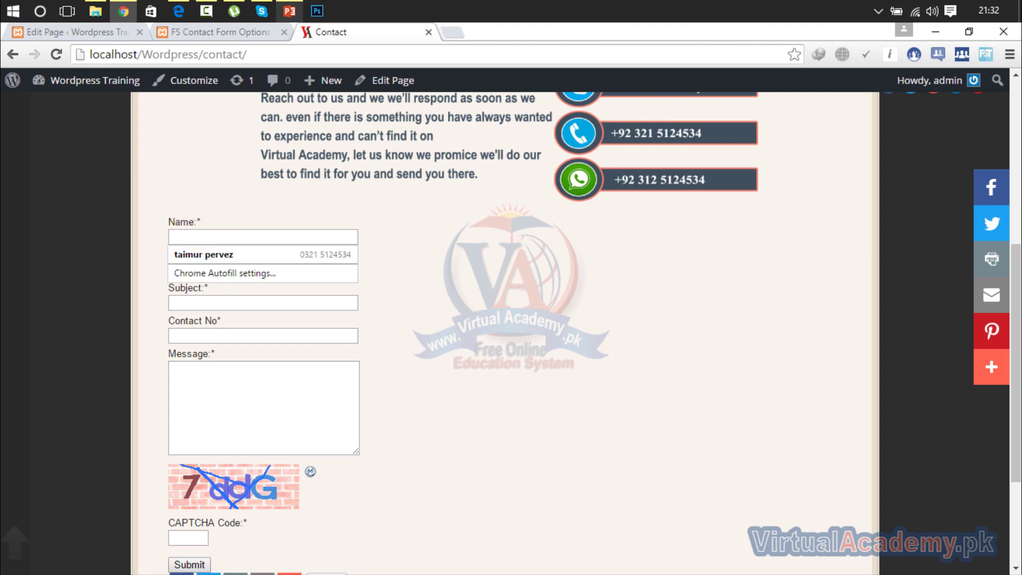
drag(1016, 301, 1014, 393)
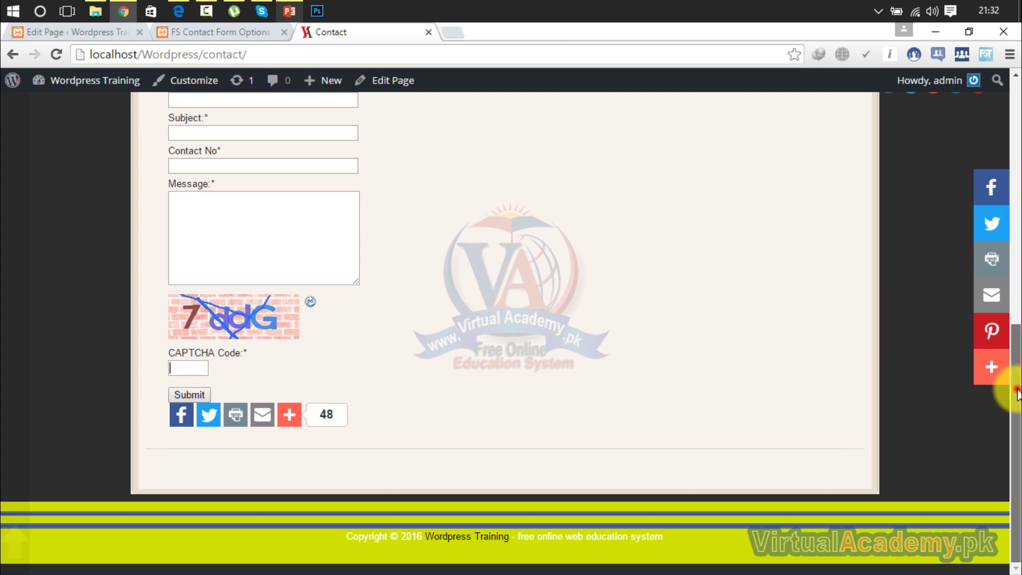
drag(1015, 388, 1015, 247)
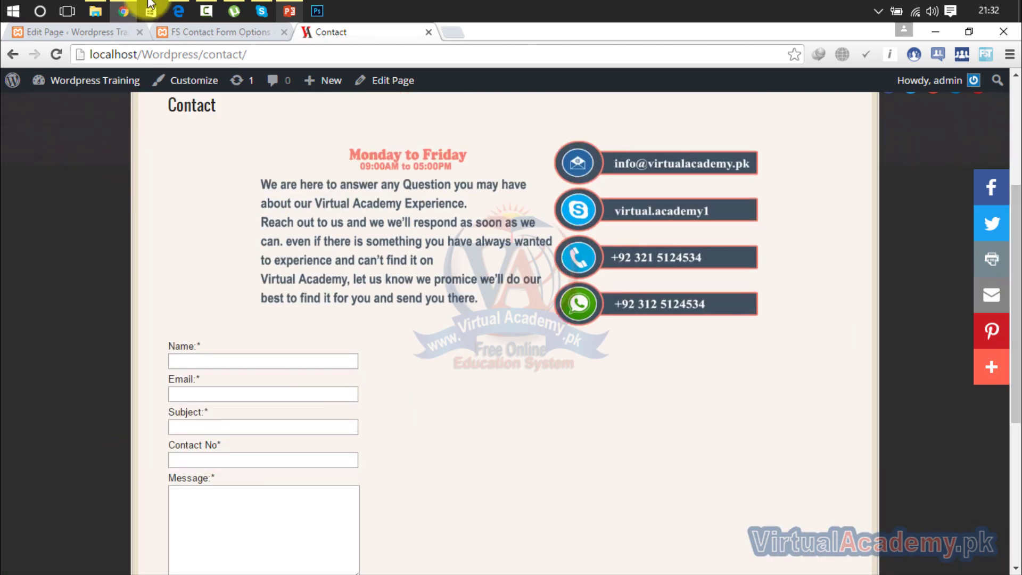
Return to the form settings, clear the custom "Your name is required." error message, and save the changes.
click(189, 33)
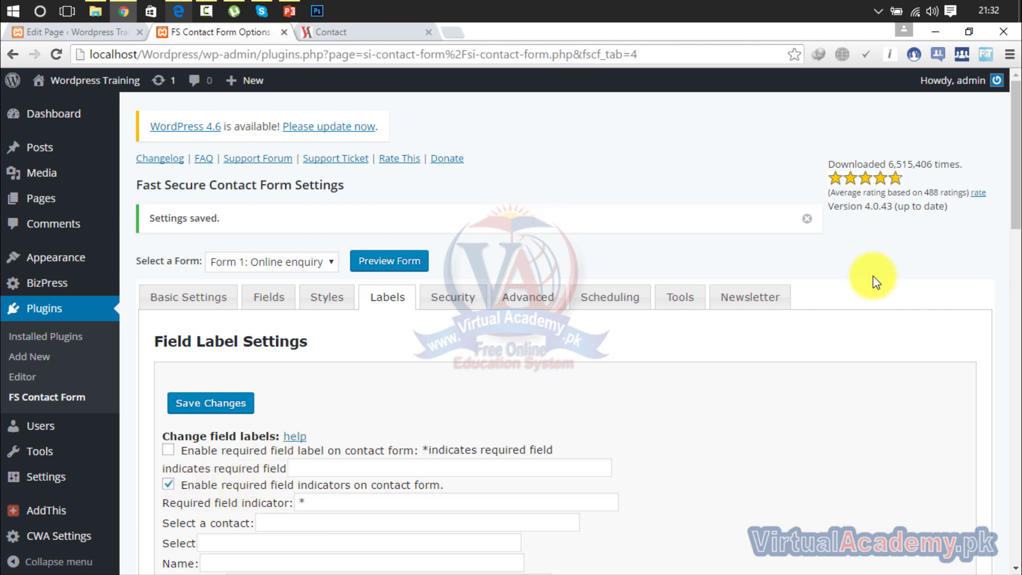
drag(1015, 209, 985, 472)
drag(439, 421, 273, 424)
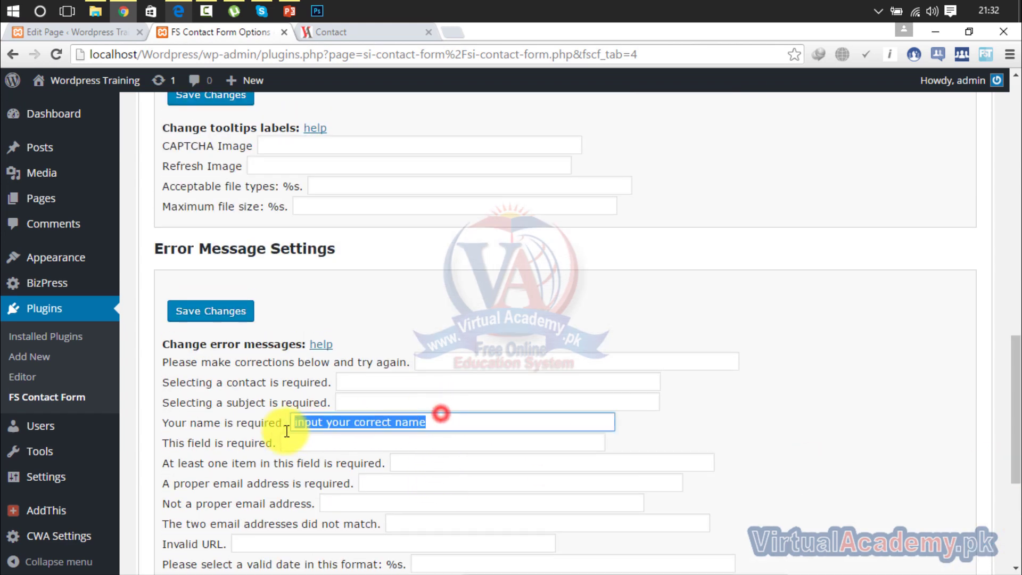
key(BackSpace)
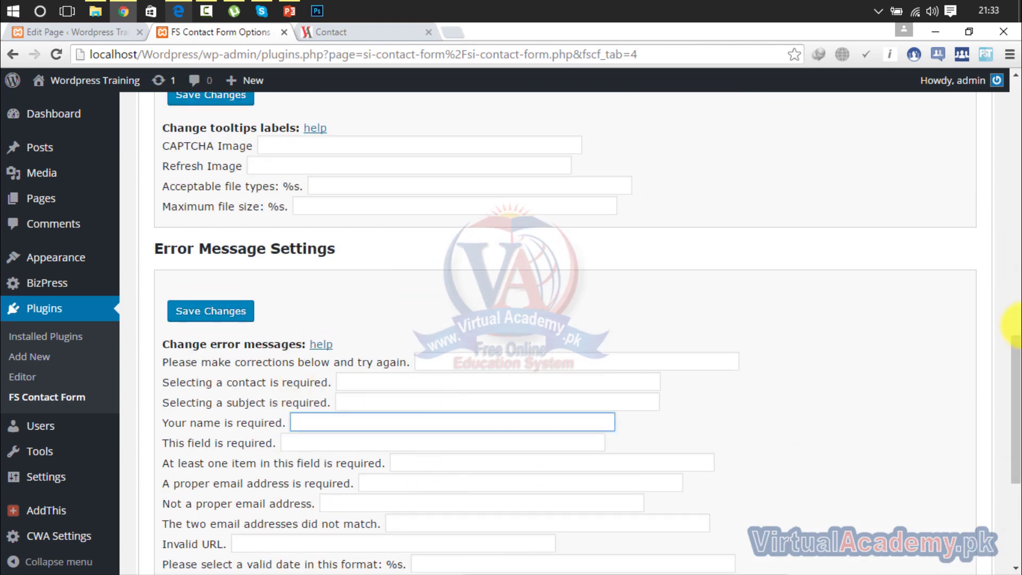
drag(1015, 381, 1004, 486)
click(210, 474)
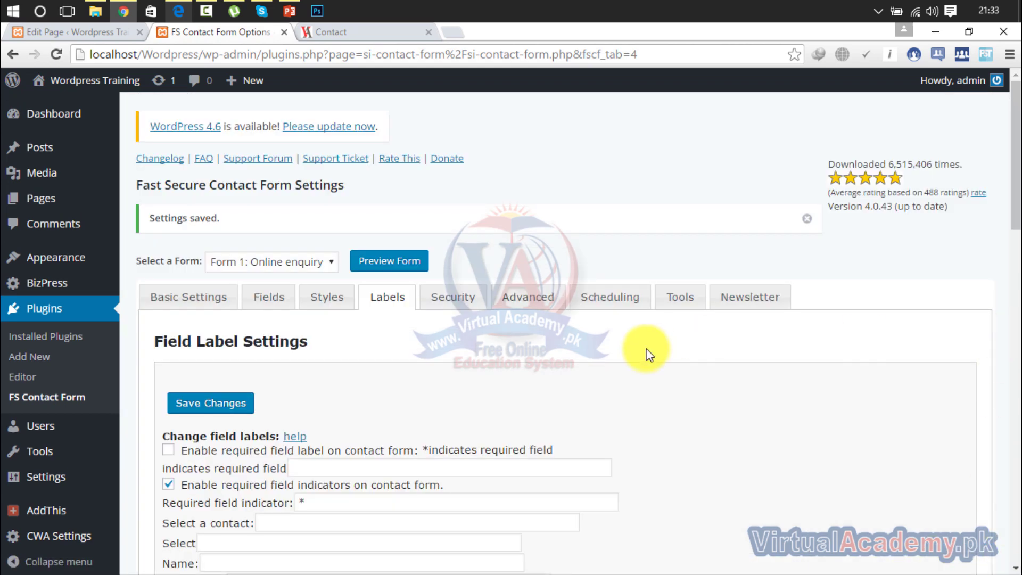
Look through the form's CAPTCHA security, advanced confirmation email, and scheduling settings.
click(450, 299)
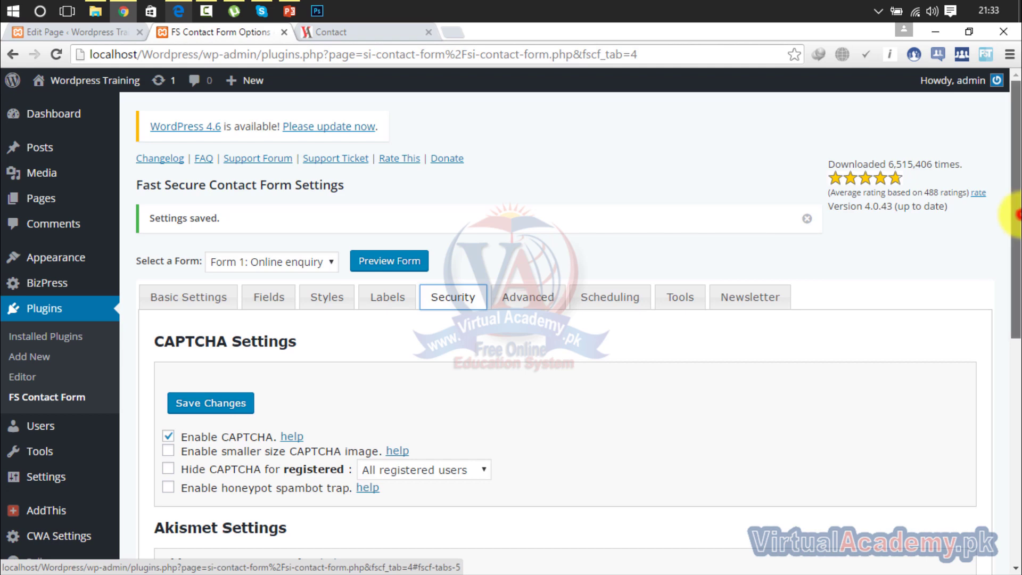
drag(1016, 209, 985, 239)
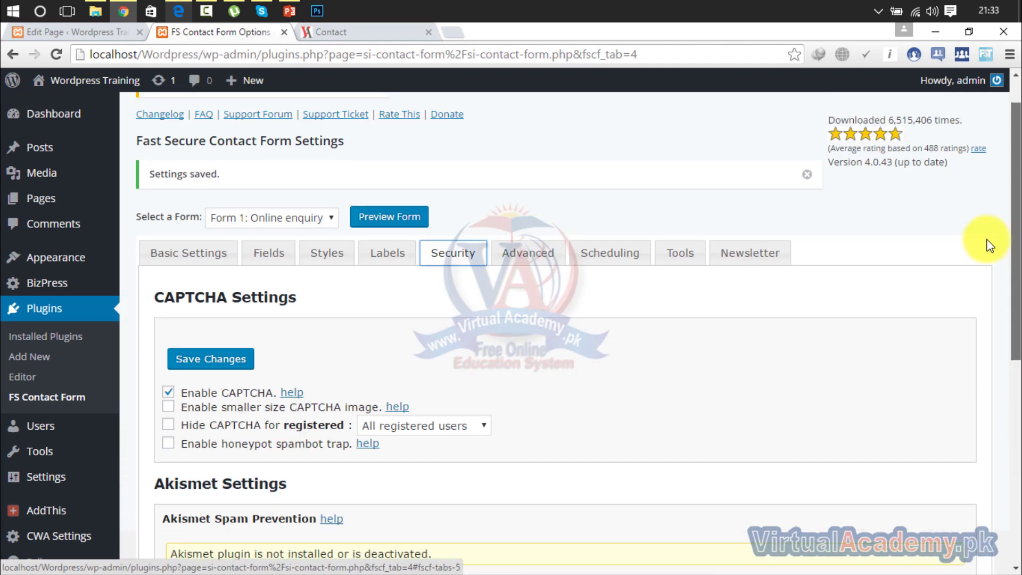
click(554, 253)
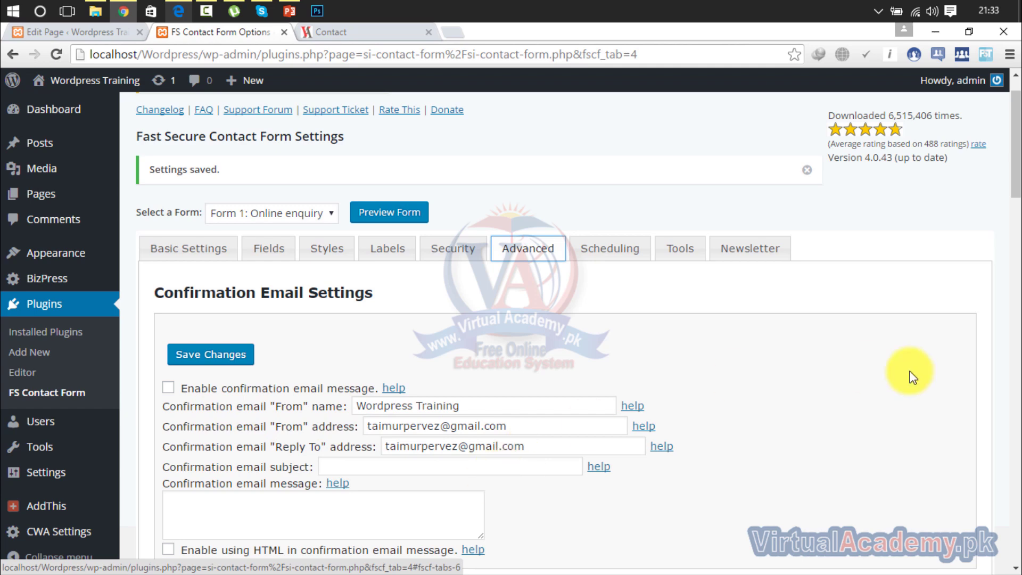
drag(1008, 196, 1001, 176)
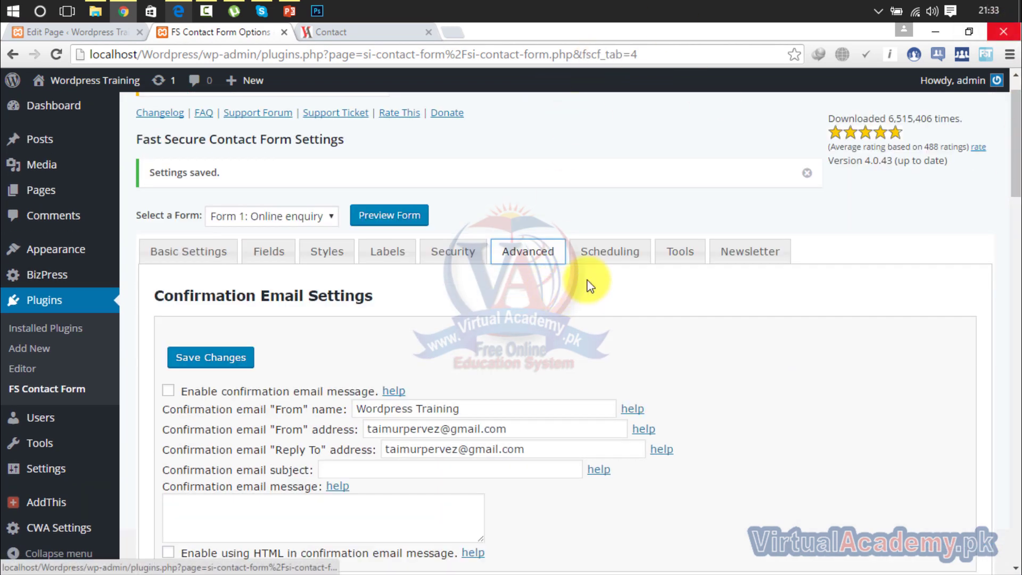
click(599, 246)
Examine the form's tools for sending a test email and copying or restoring settings, and the choices of forms to back up.
click(673, 247)
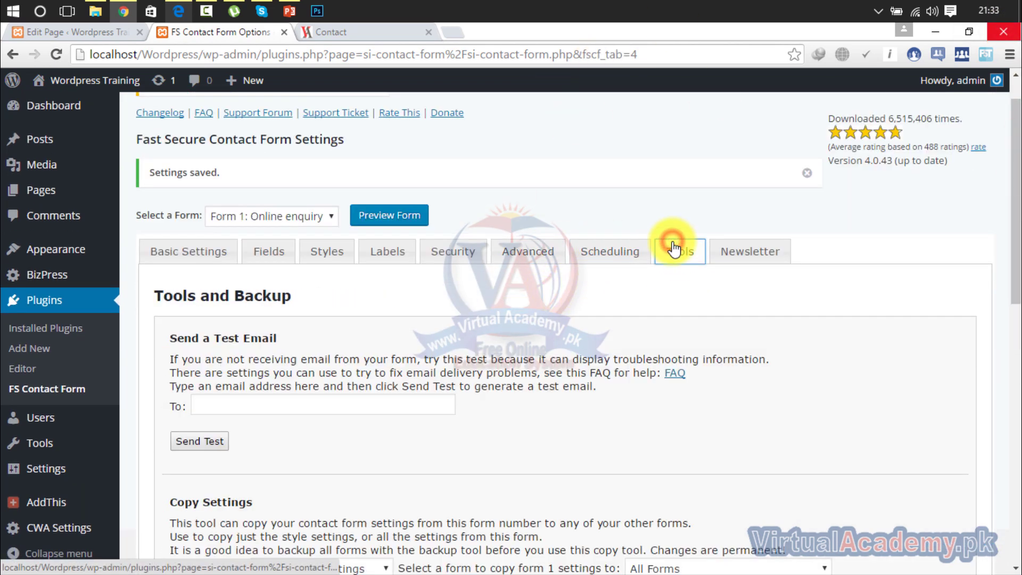
drag(1016, 167, 974, 200)
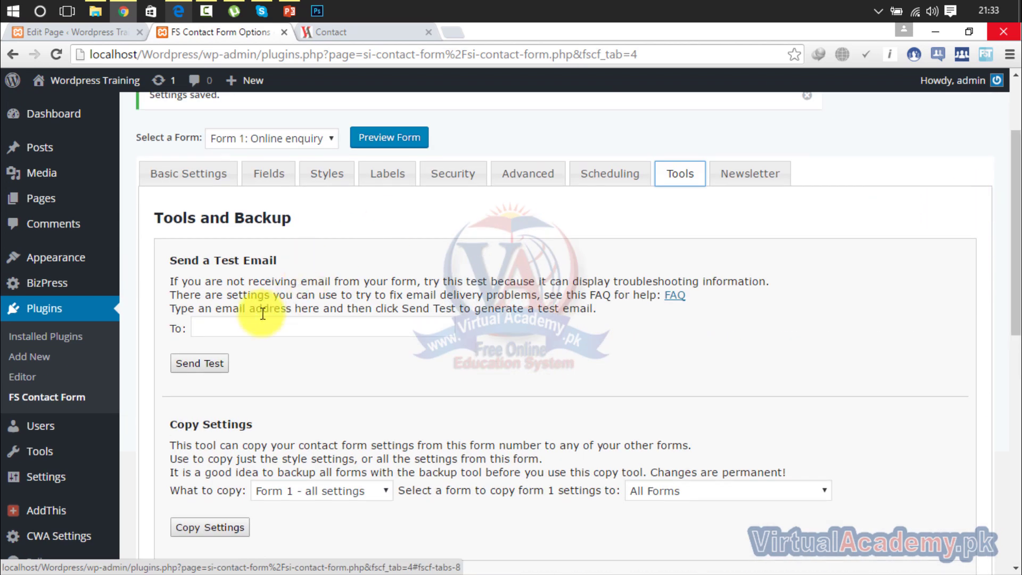
click(240, 330)
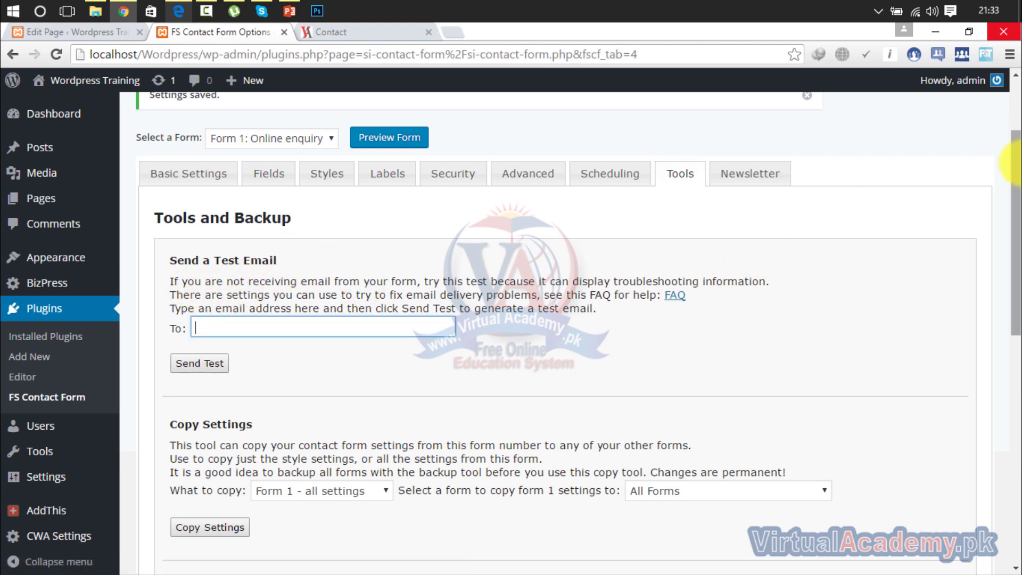
drag(1012, 164, 1013, 312)
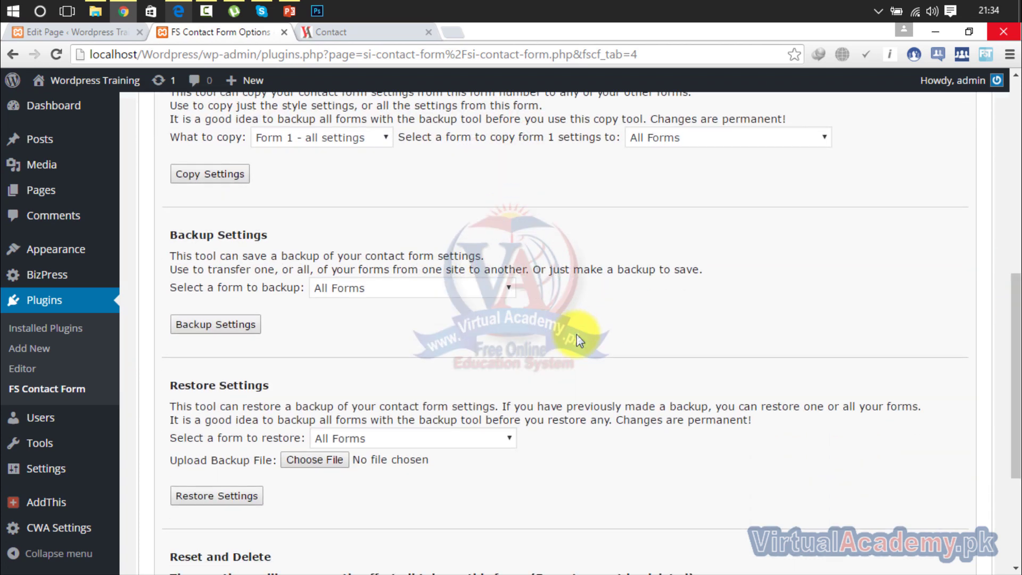
click(376, 287)
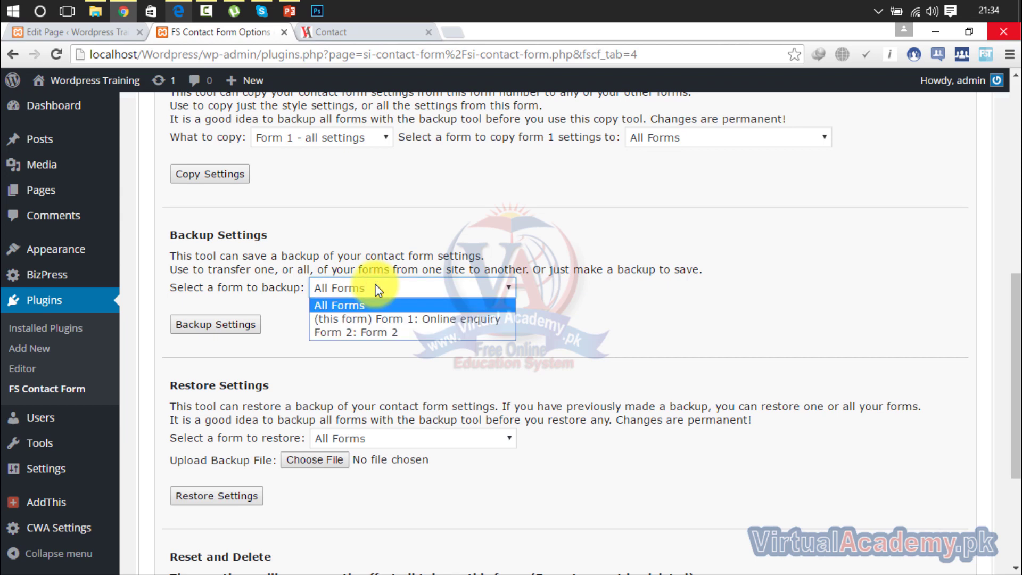
click(378, 290)
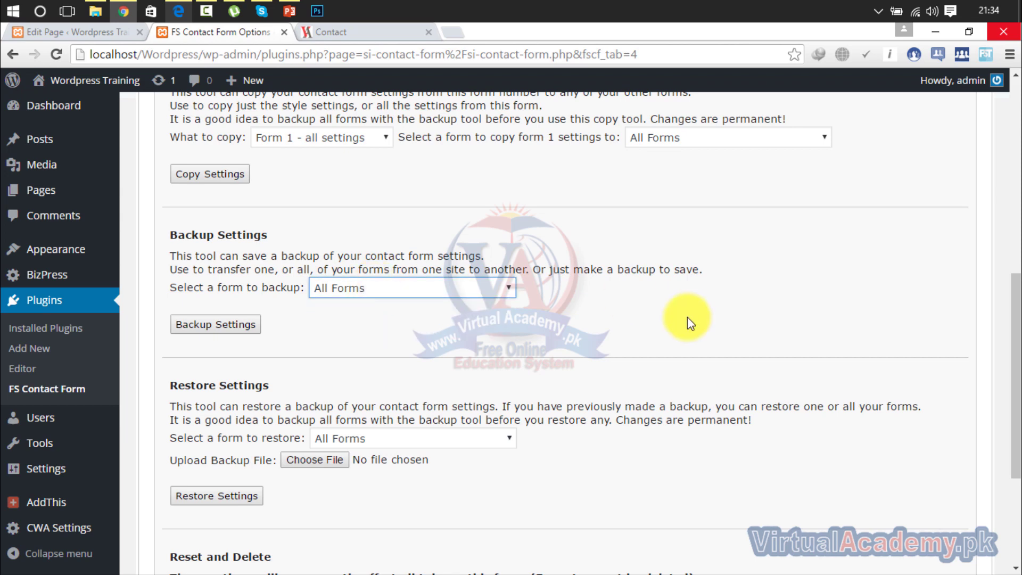
Switch to the Contact page and reload it to check the finished form.
drag(1013, 347, 999, 84)
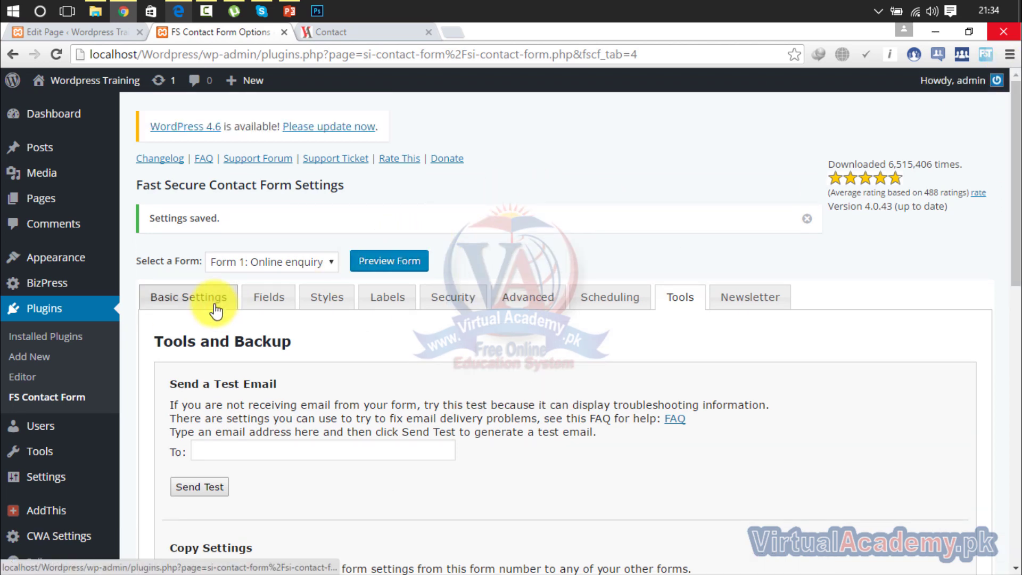
mouse_move(1015, 136)
mouse_down()
mouse_move(1011, 422)
mouse_move(1013, 133)
mouse_up()
click(322, 32)
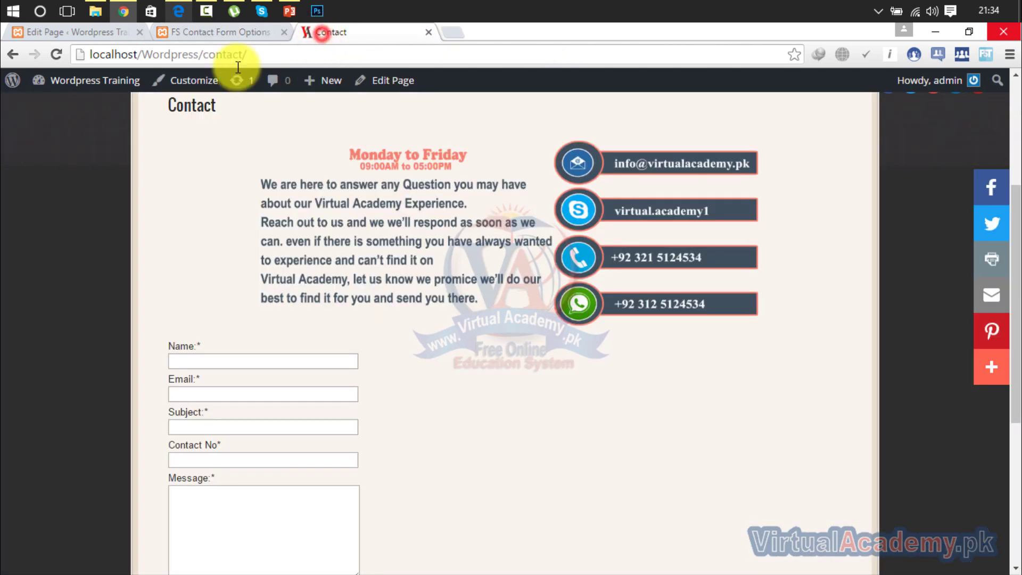
click(57, 53)
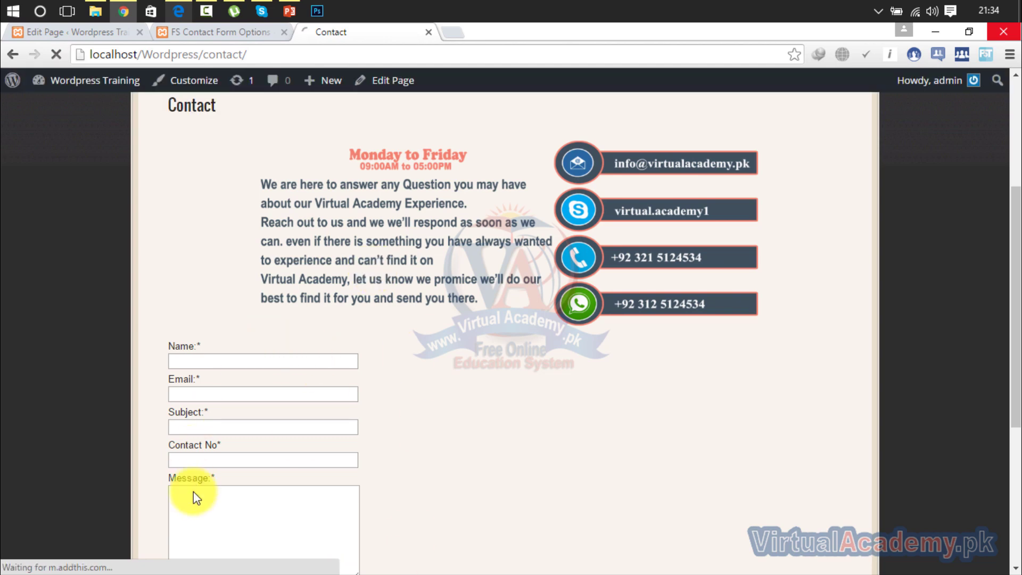
Return to the form settings and view the basic settings and style settings once more.
click(212, 32)
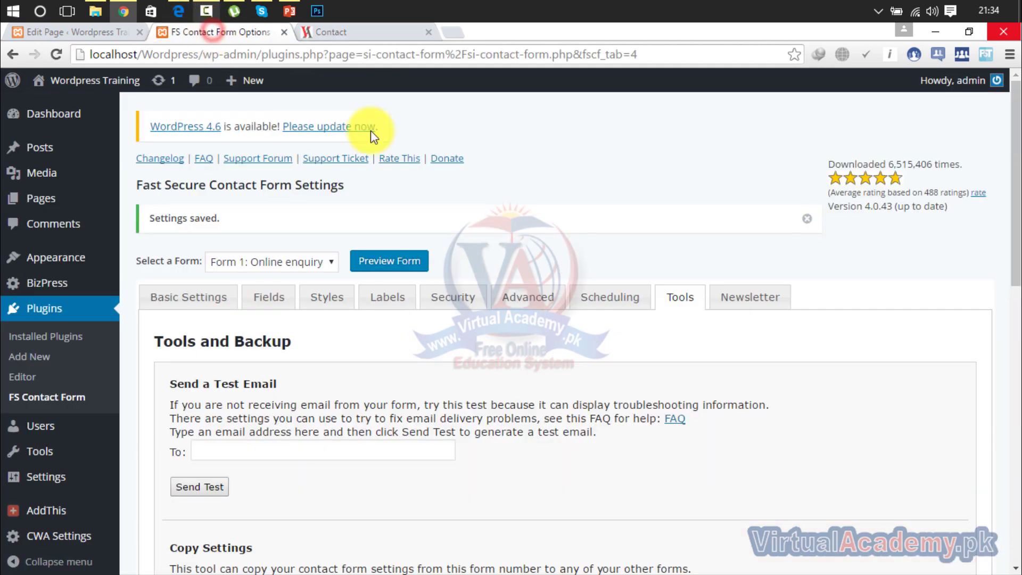
click(218, 296)
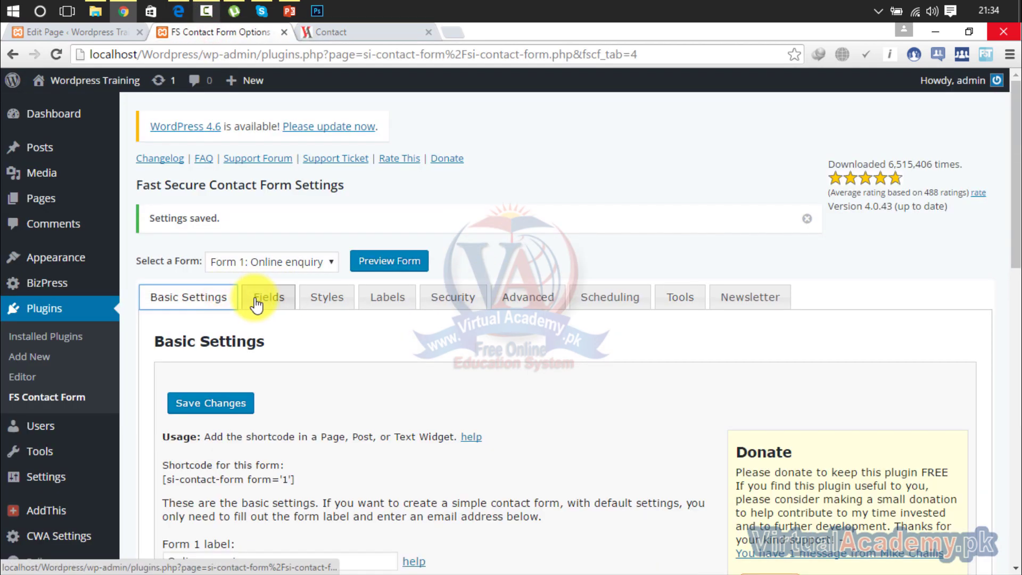
click(313, 309)
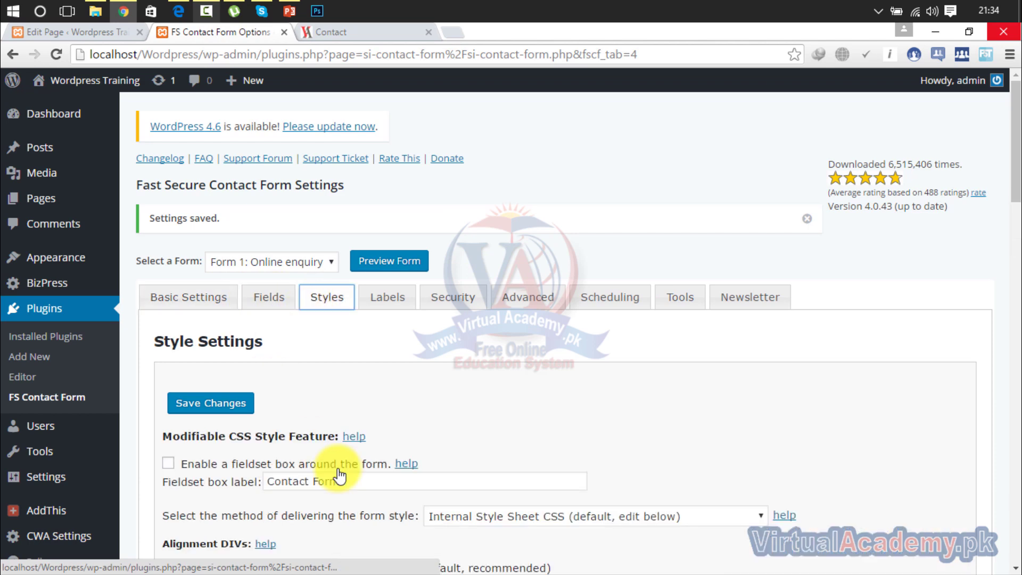
In the style settings, set the Form DIV width to 100% and save the changes.
scroll(1016, 186, down, 1)
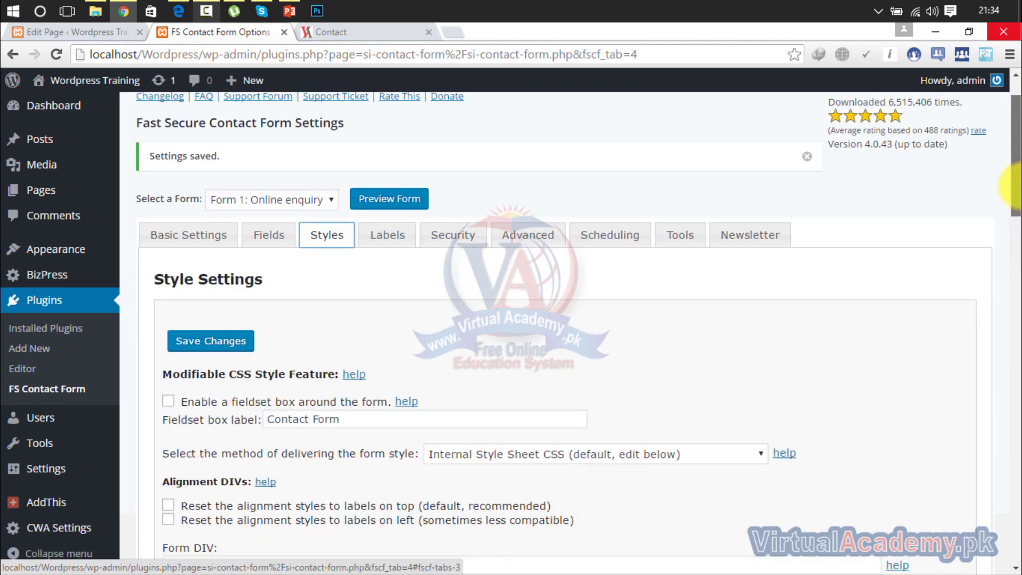
drag(1012, 187, 1004, 230)
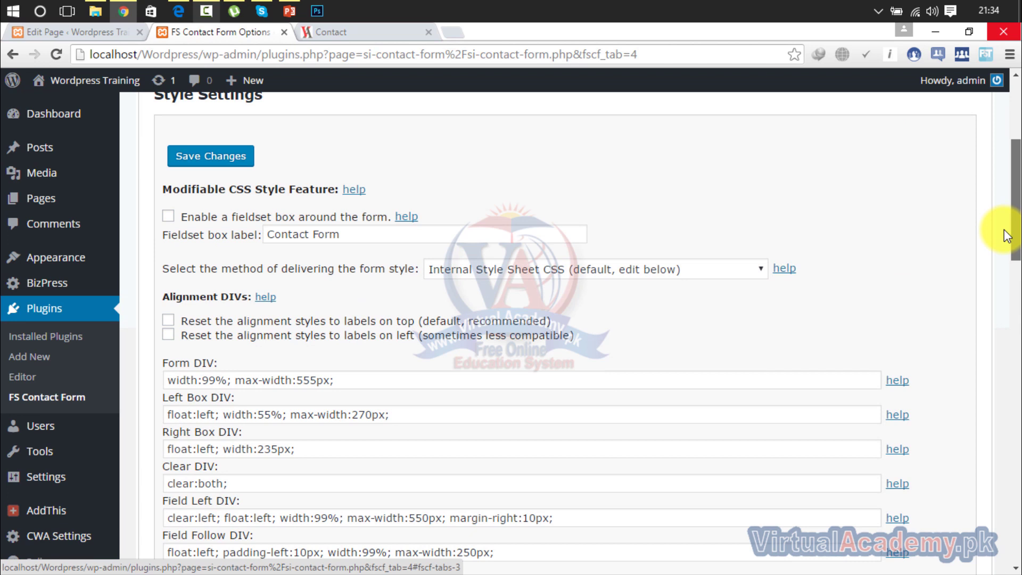
drag(1003, 233, 999, 242)
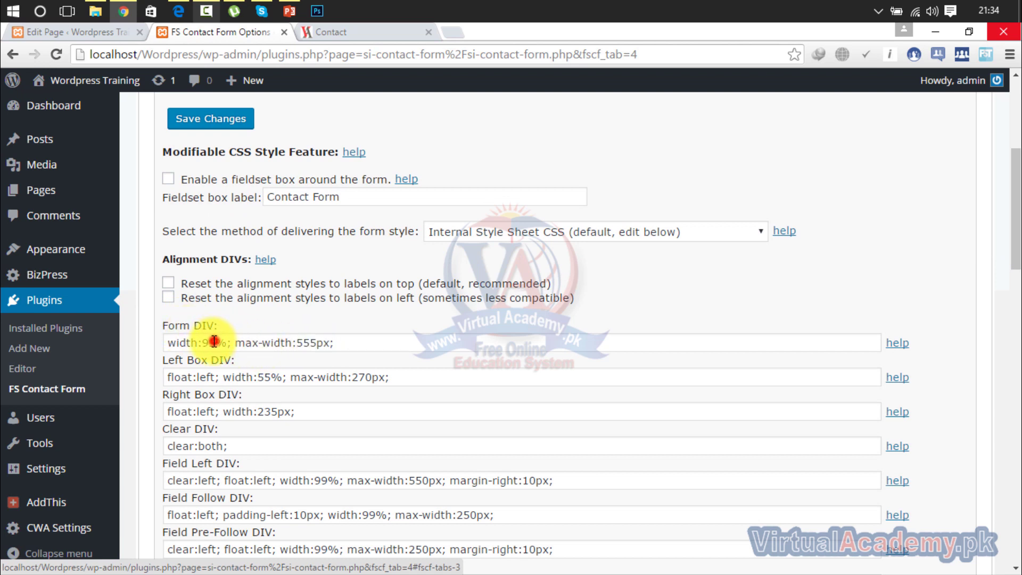
drag(213, 341, 205, 342)
text(10)
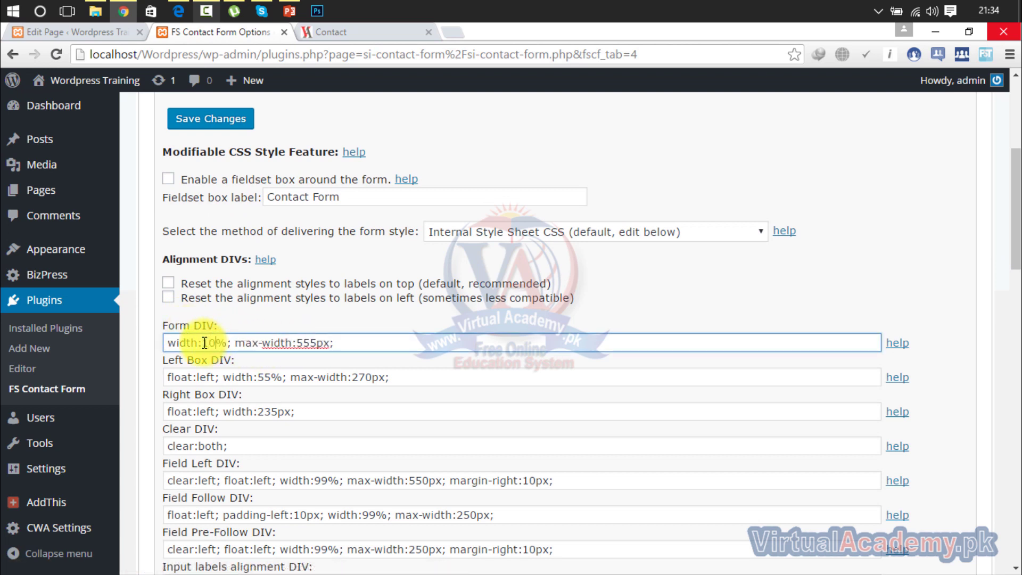
text(0)
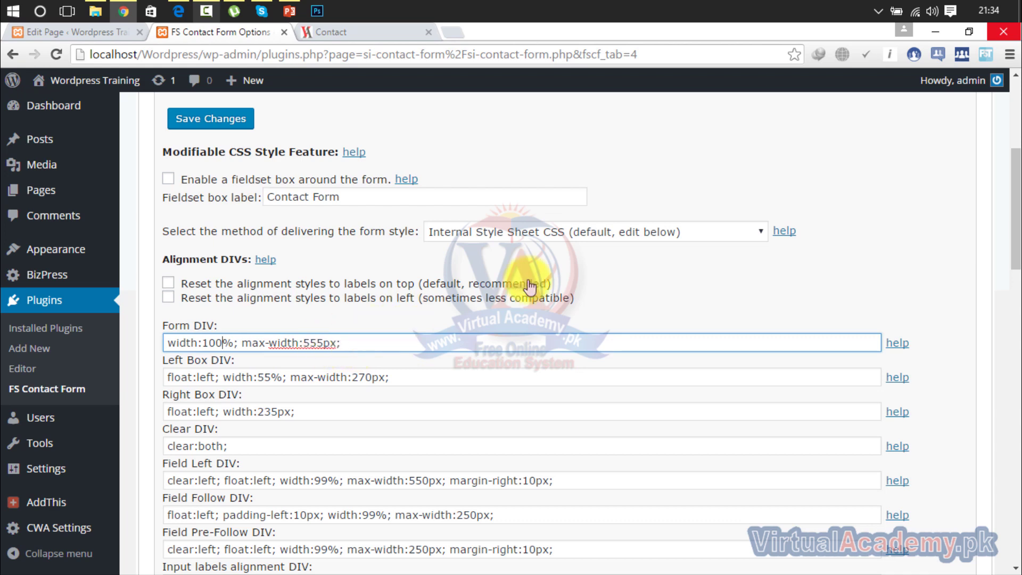
drag(1011, 184, 1014, 354)
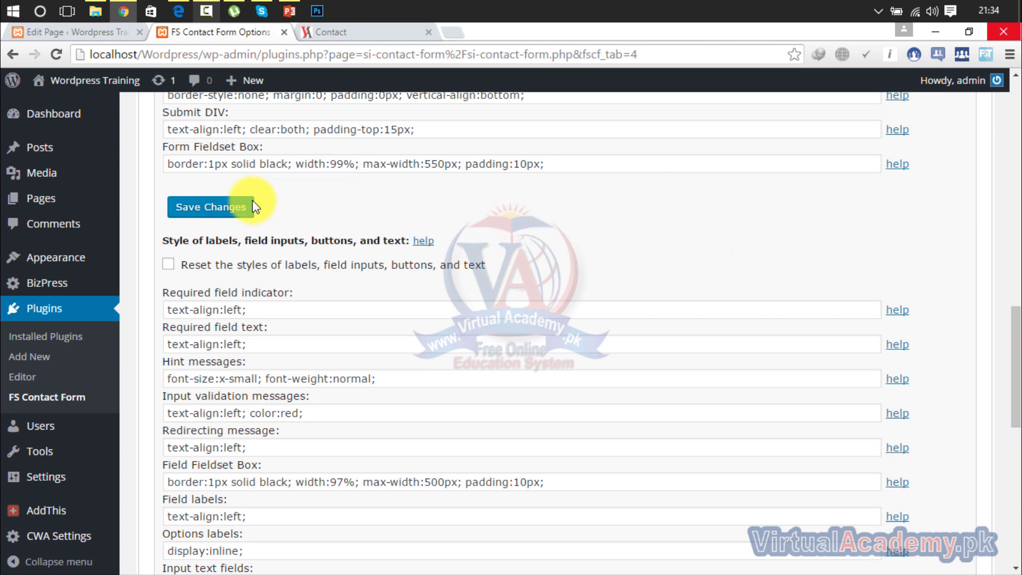
click(229, 209)
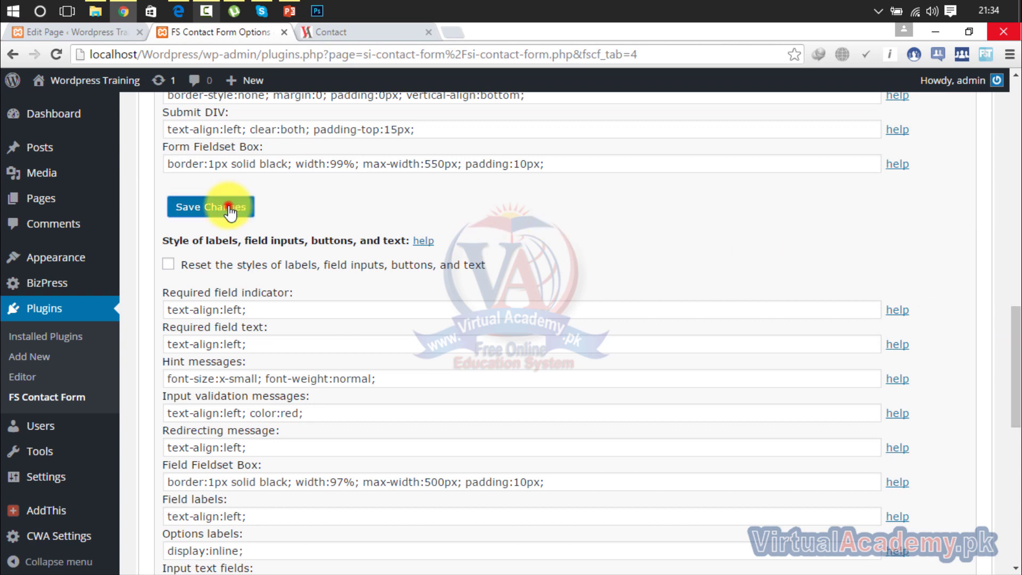
Reload the Contact page to check the form's width, and return to the form's style settings.
click(339, 40)
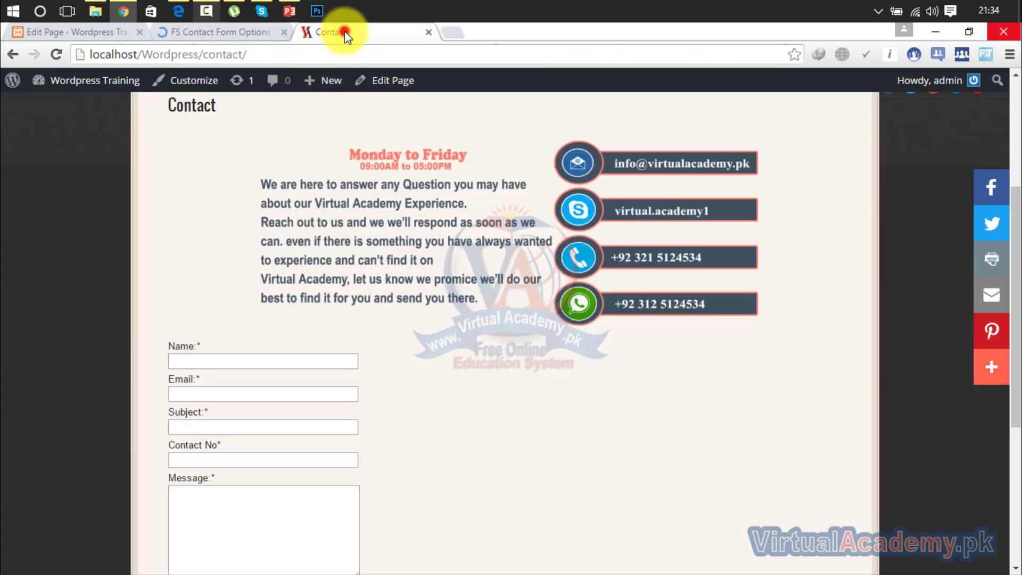
click(57, 54)
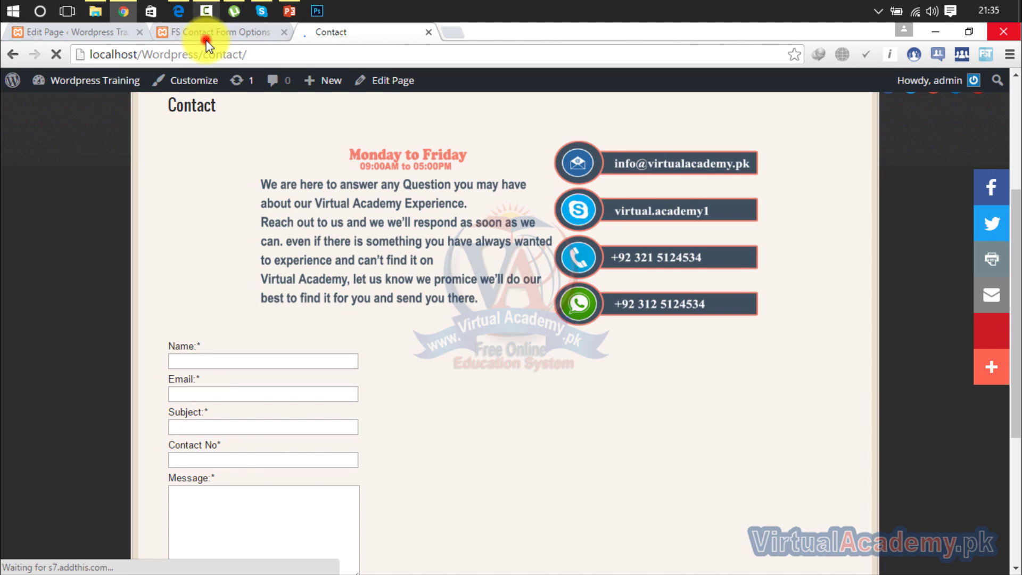
click(244, 32)
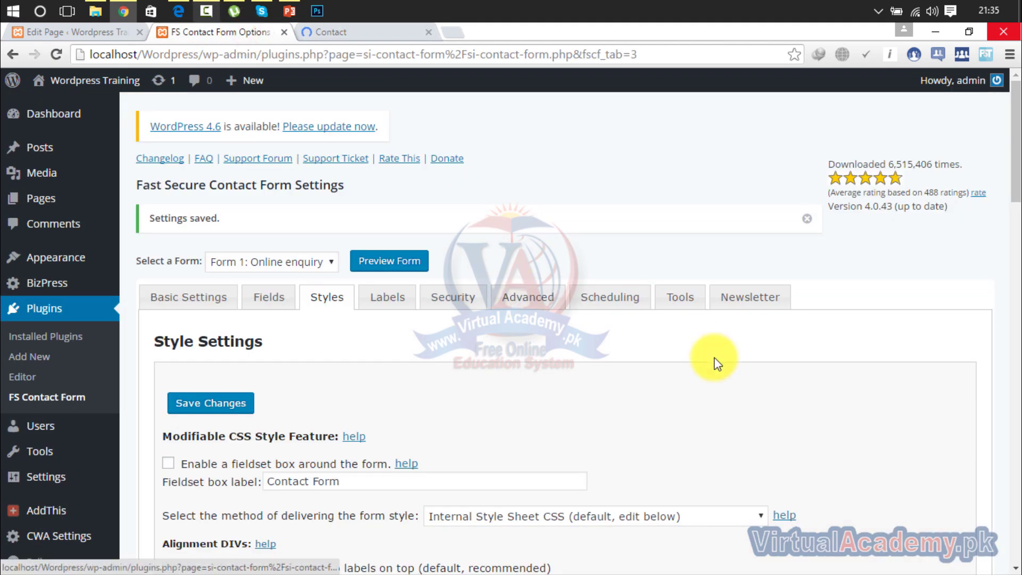
Set the Form DIV max-width to 800px and save the style changes.
drag(1015, 181, 1015, 269)
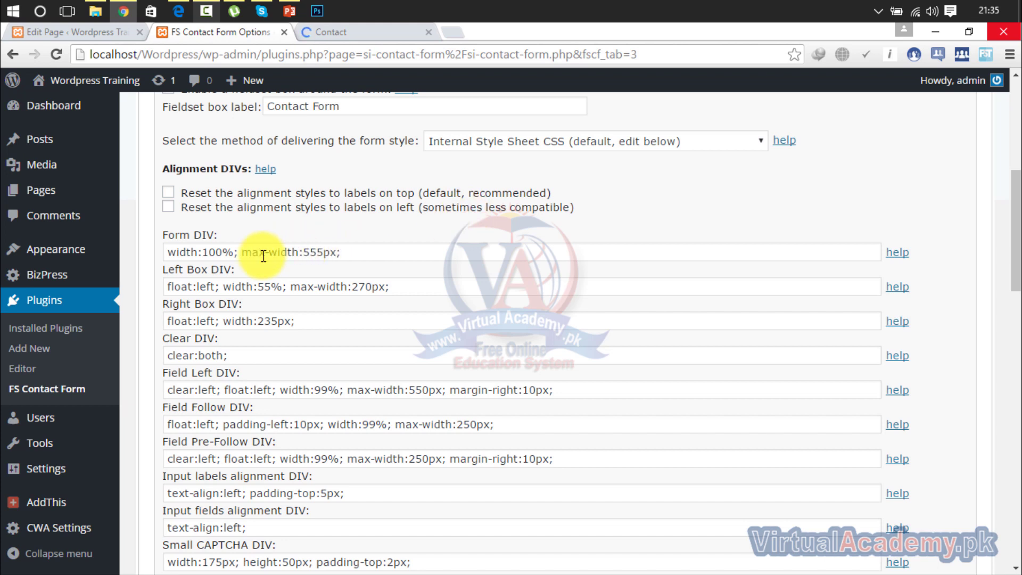
drag(317, 252, 303, 252)
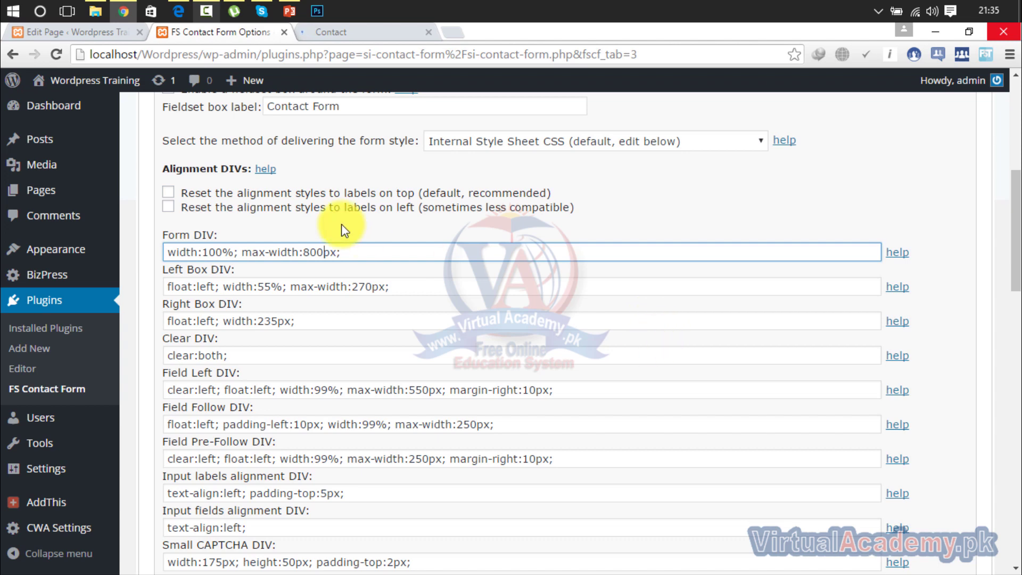
drag(1014, 213, 1012, 314)
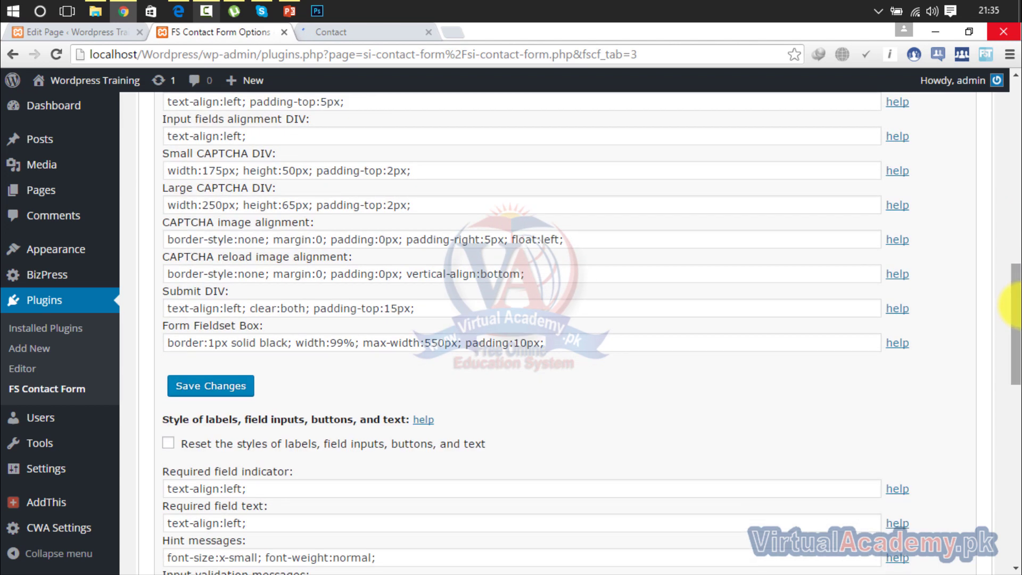
click(223, 389)
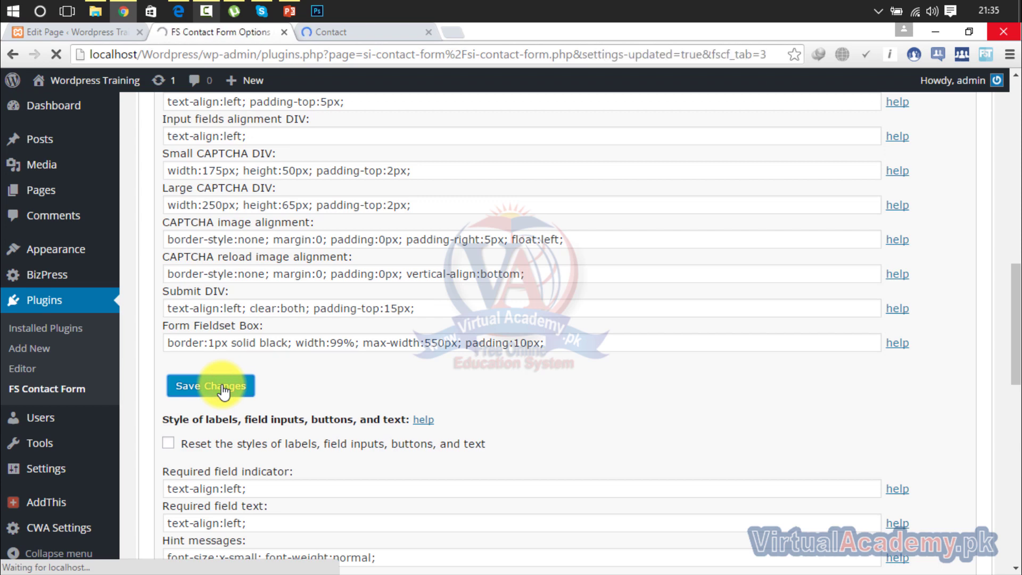
Refresh the Contact page with the changed max-width, and go back to the style settings.
click(352, 39)
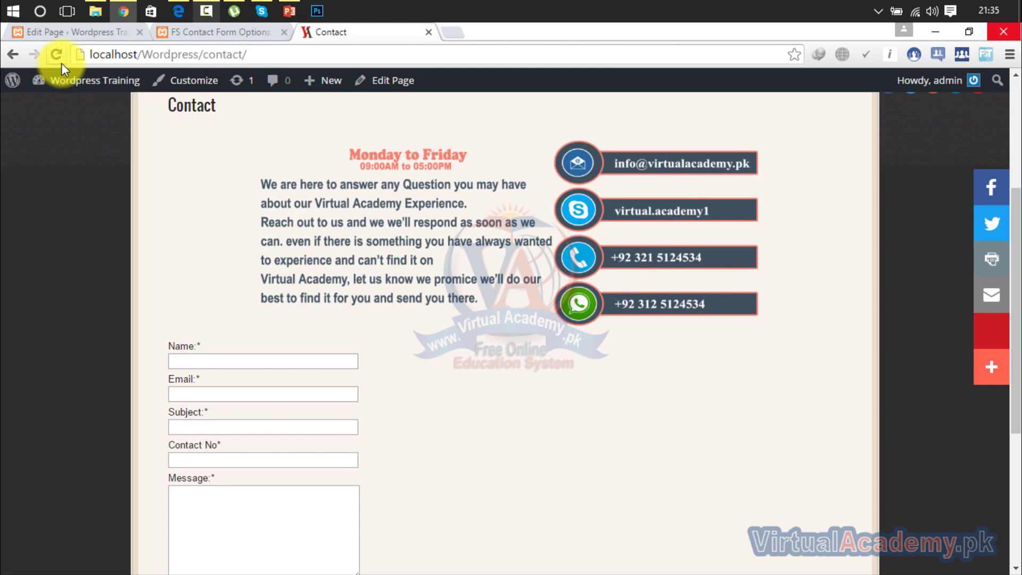
click(55, 52)
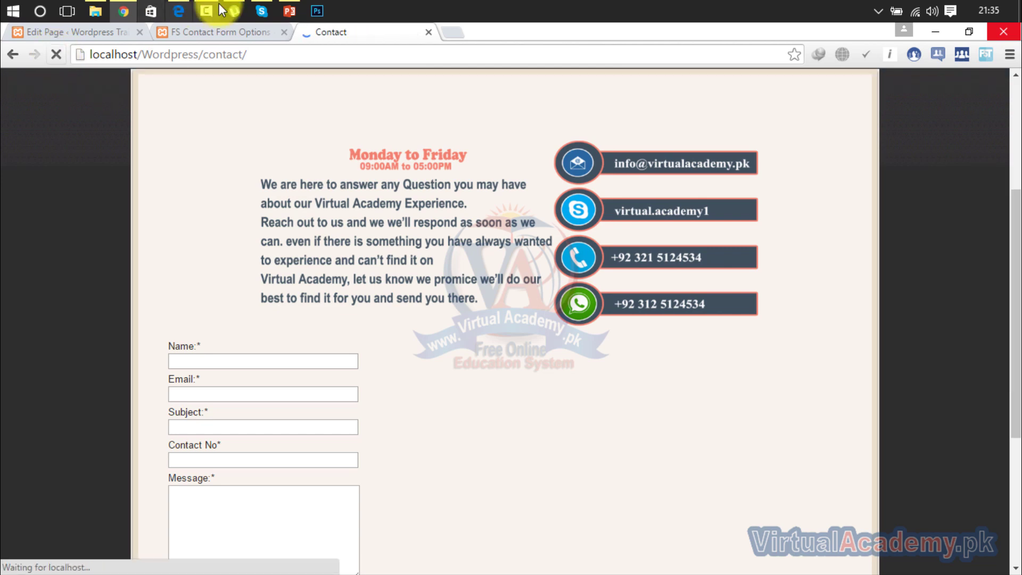
click(237, 28)
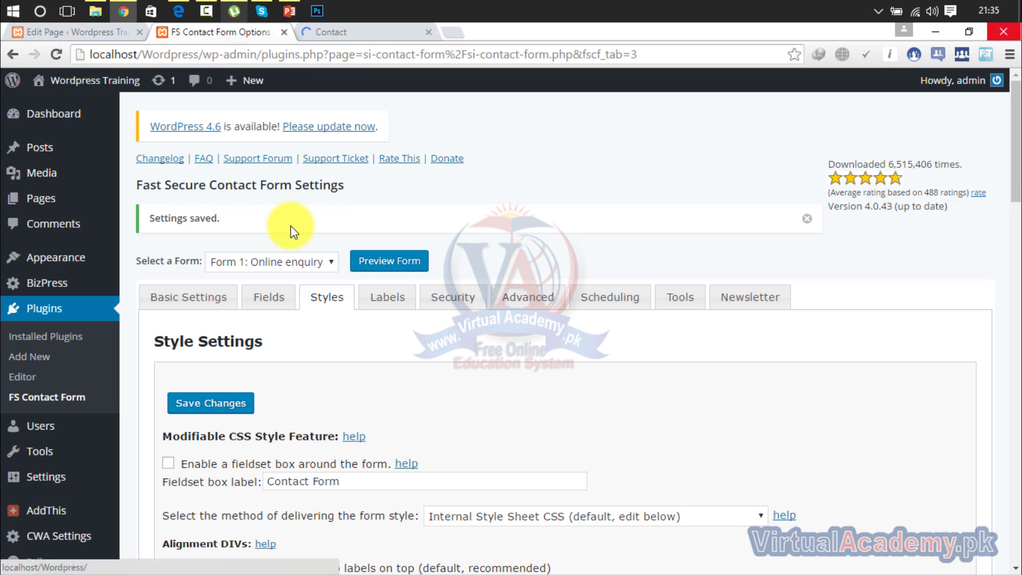
Set the Left Box DIV width to 80% and save the style changes.
drag(1015, 162, 982, 234)
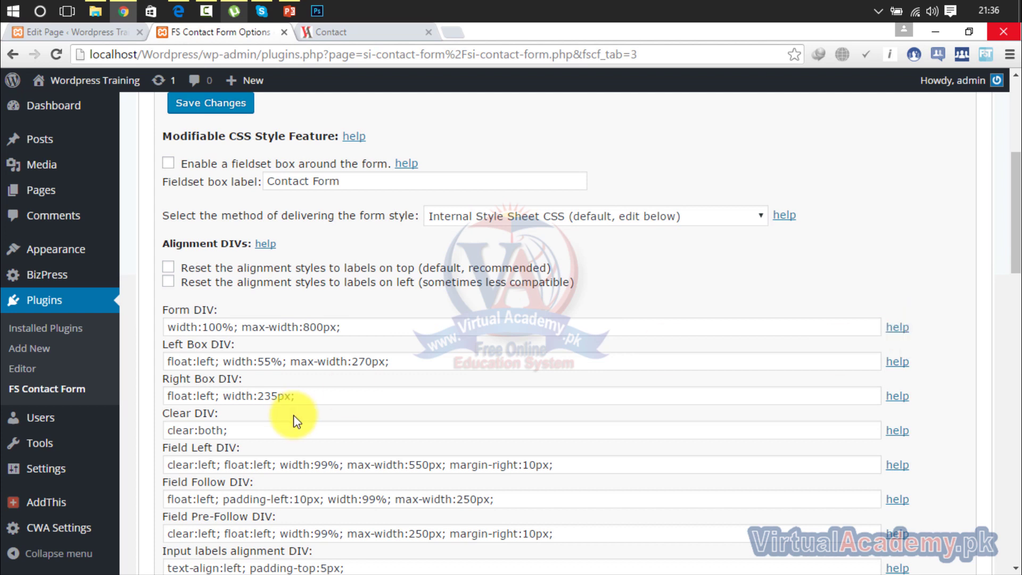
click(268, 364)
double_click(267, 363)
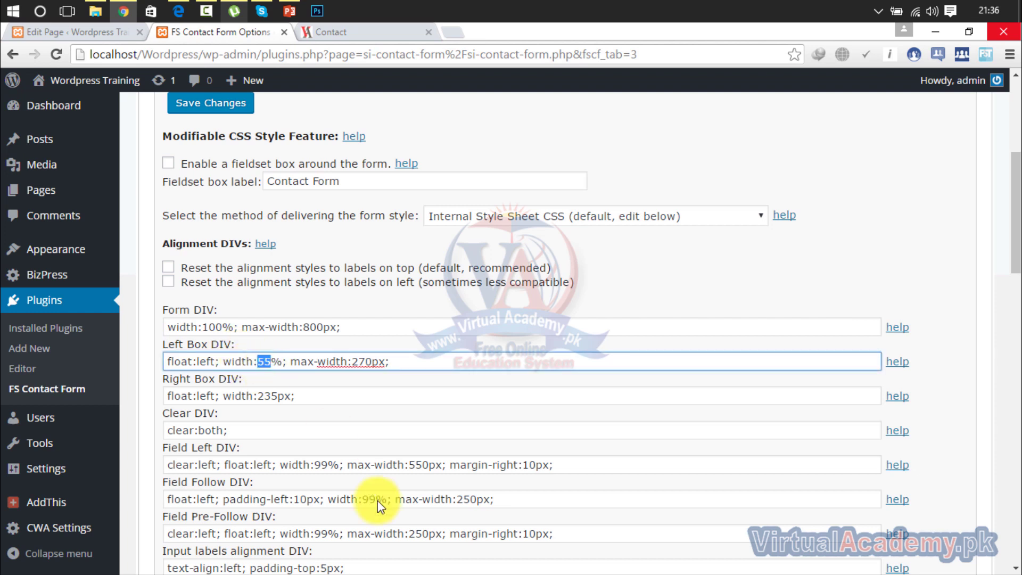
text(80)
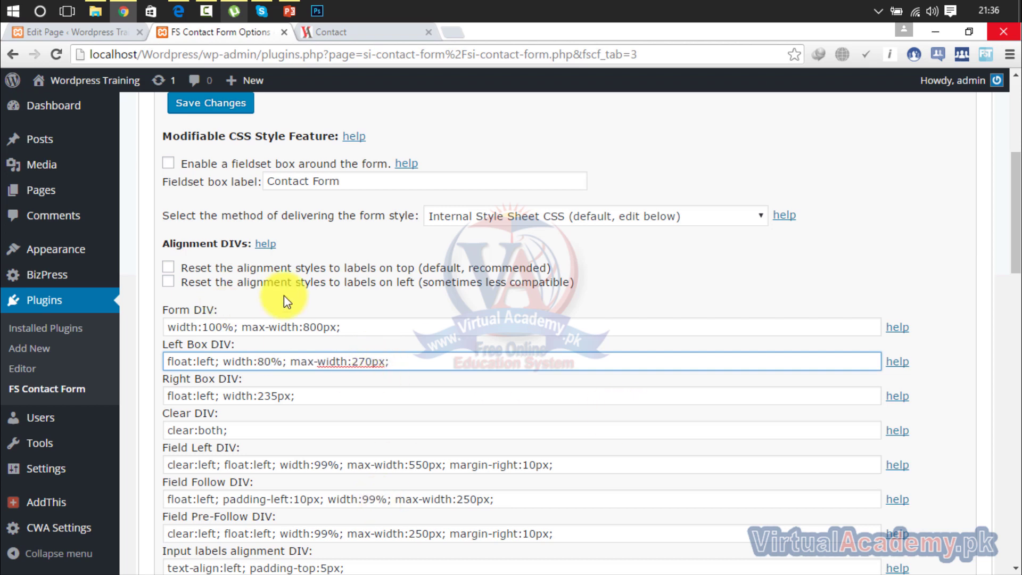
drag(1014, 223, 1014, 372)
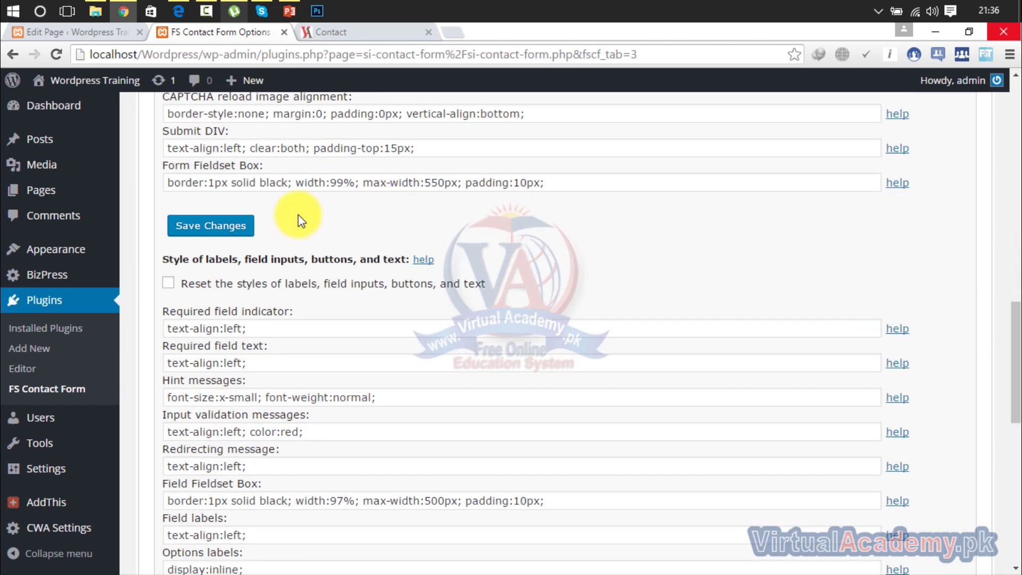
click(214, 225)
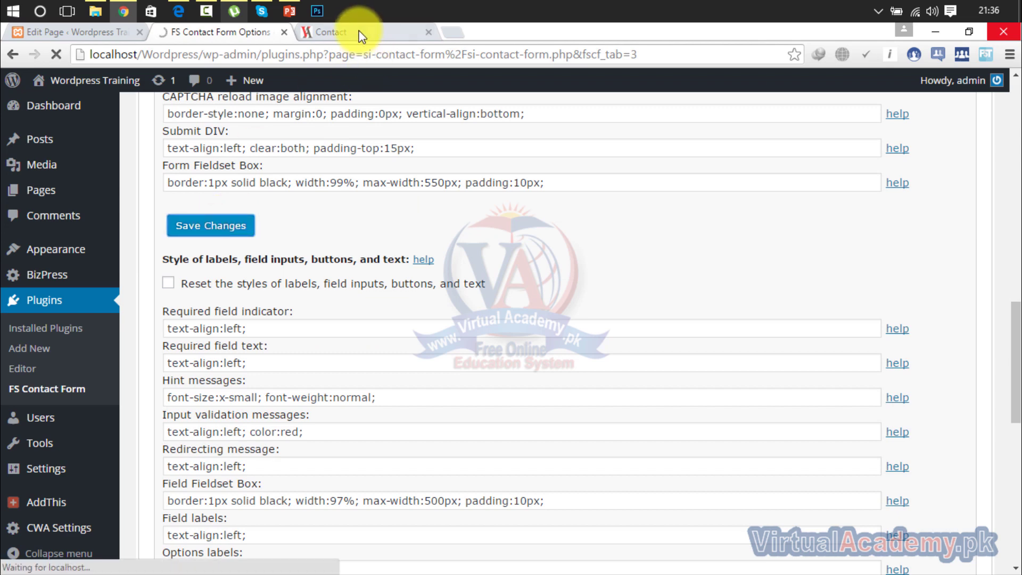
Switch to the Contact page, reload it, and look over the whole form down to the submit area.
click(358, 32)
click(48, 56)
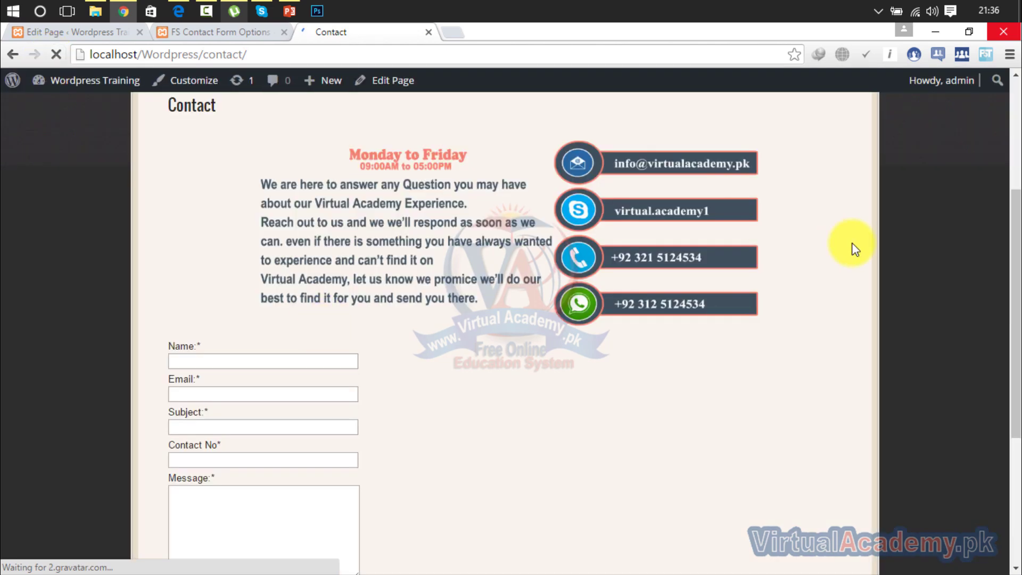
mouse_move(1015, 243)
mouse_down()
mouse_move(1015, 394)
mouse_move(1015, 258)
mouse_up()
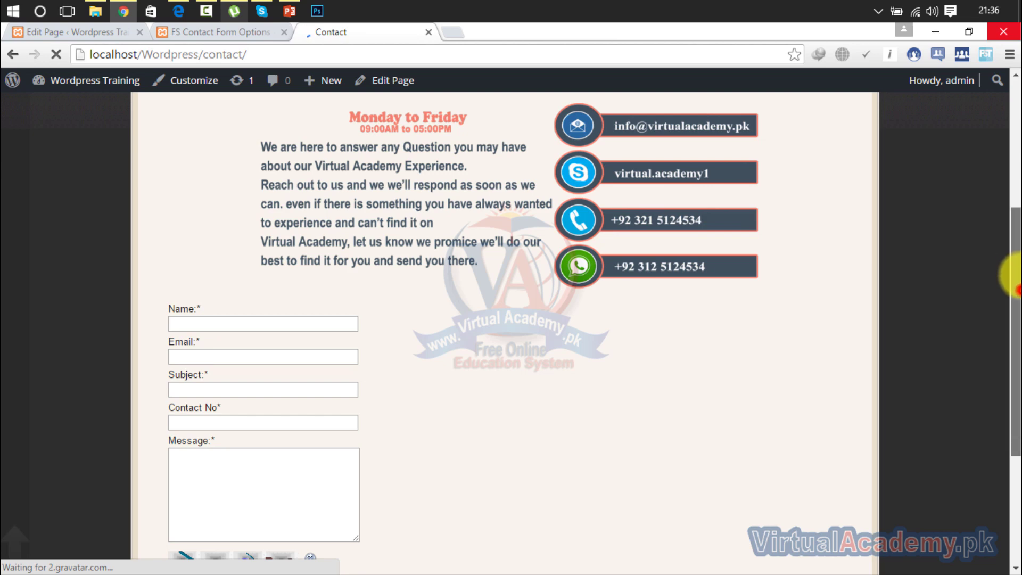
drag(1010, 274, 1008, 422)
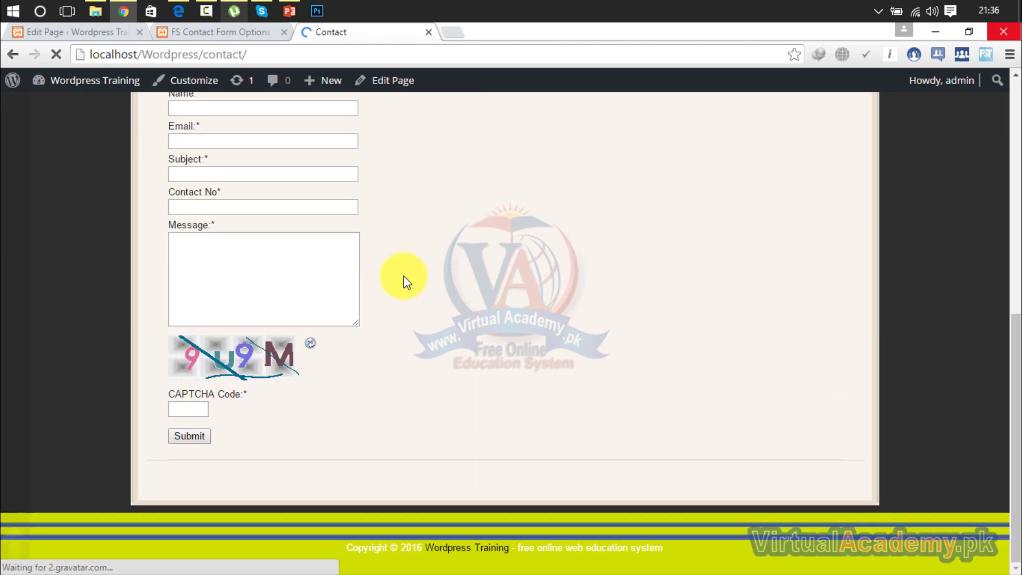
drag(1010, 348, 1010, 292)
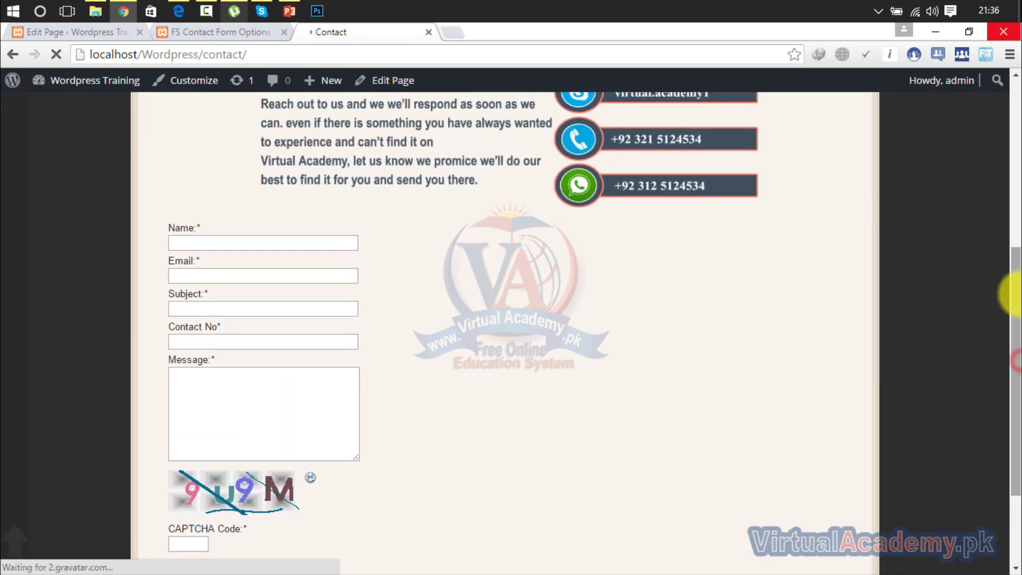
click(312, 246)
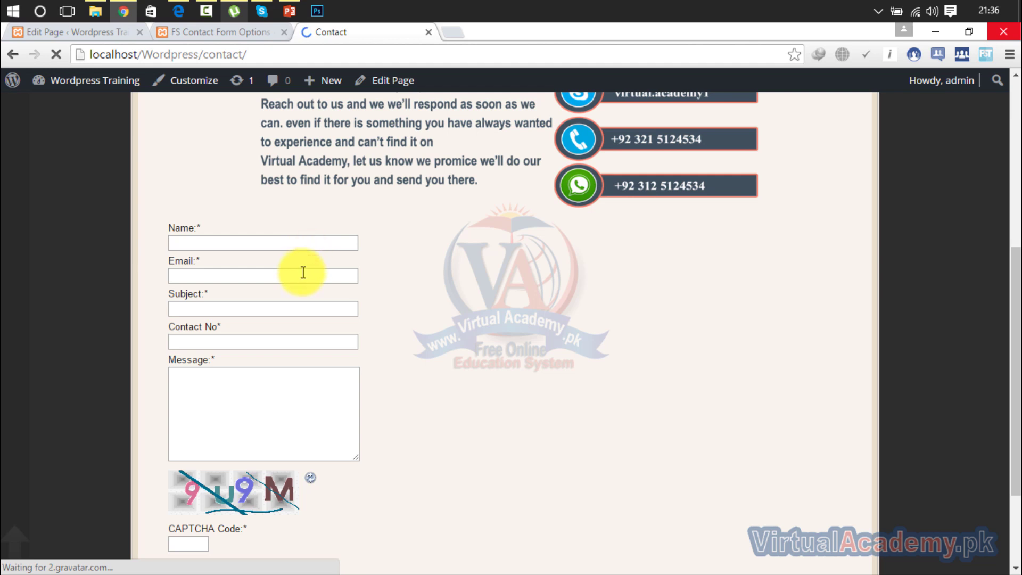
click(294, 274)
click(291, 301)
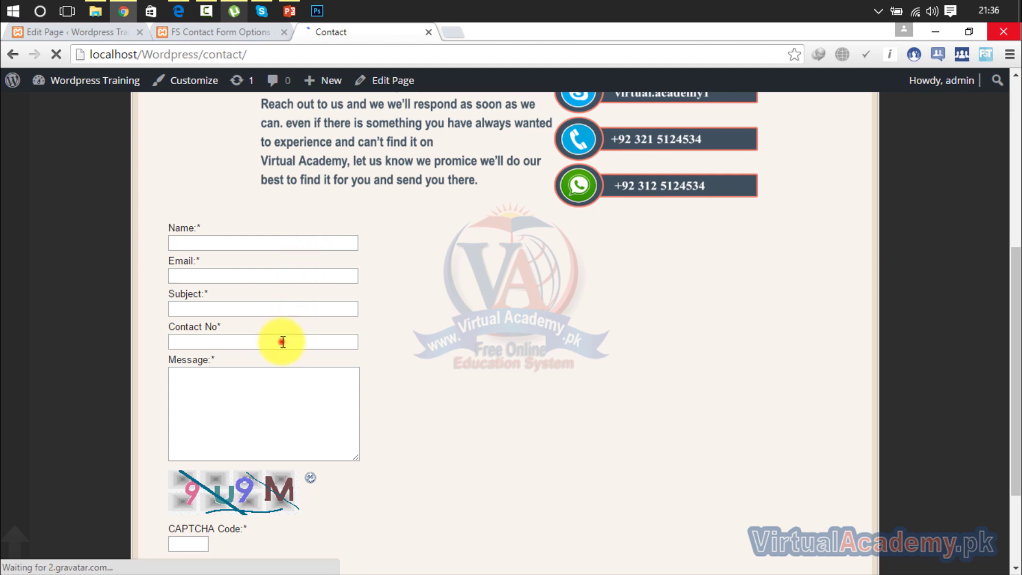
click(281, 341)
click(259, 418)
click(238, 243)
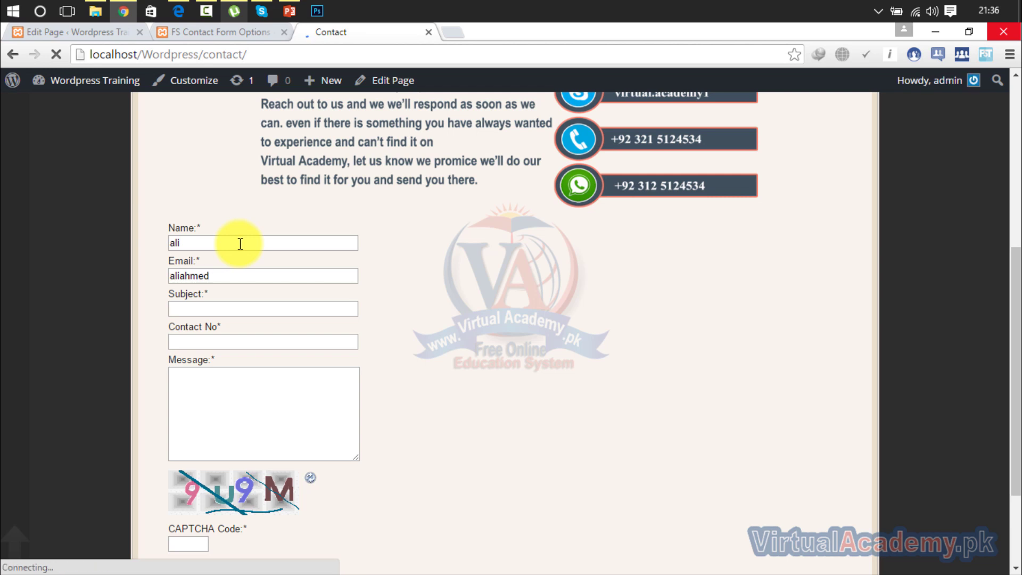
text(error)
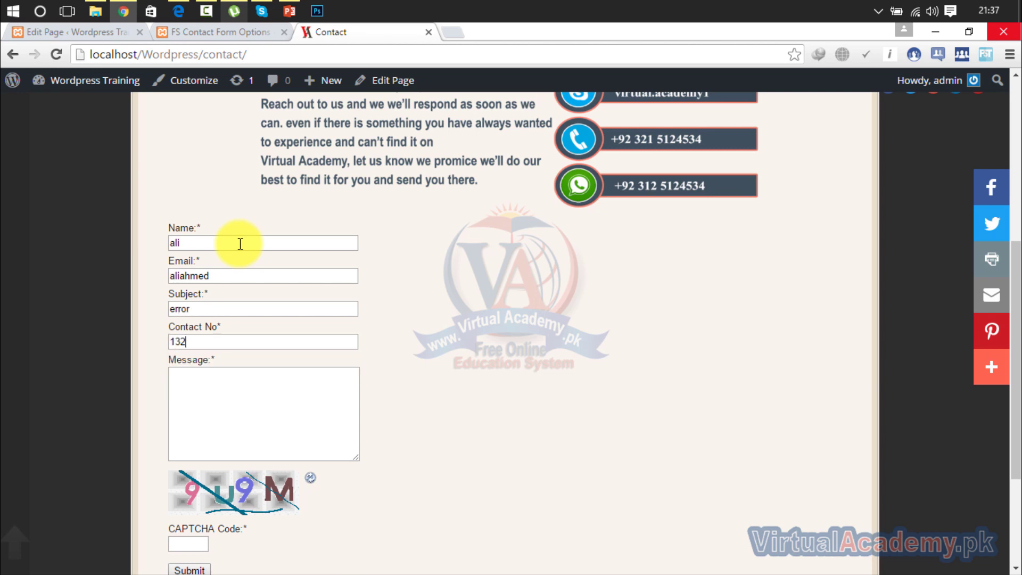
click(223, 372)
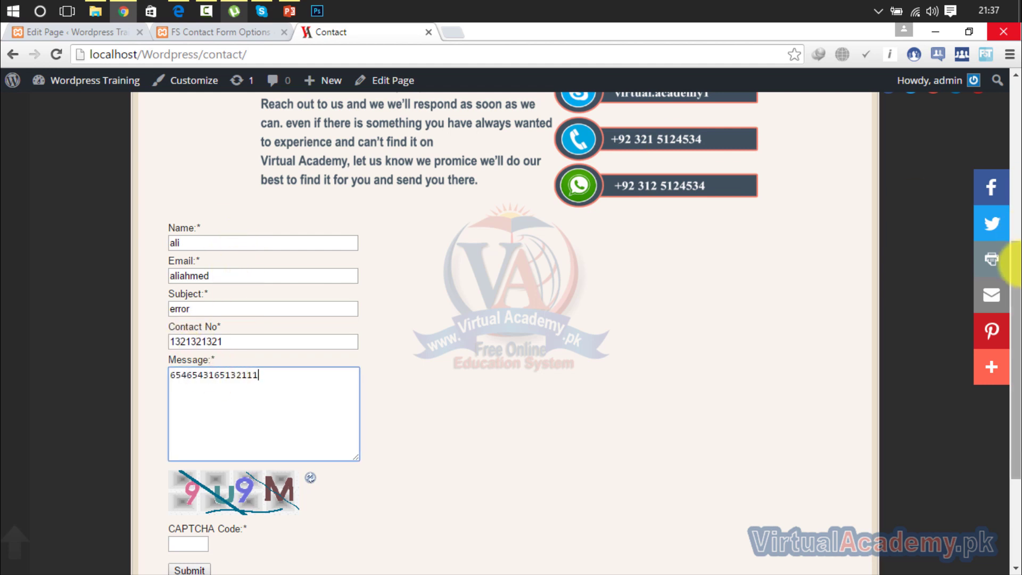
Enter the CAPTCHA code shown in the image and submit the contact form.
scroll(998, 263, down, 3)
click(190, 366)
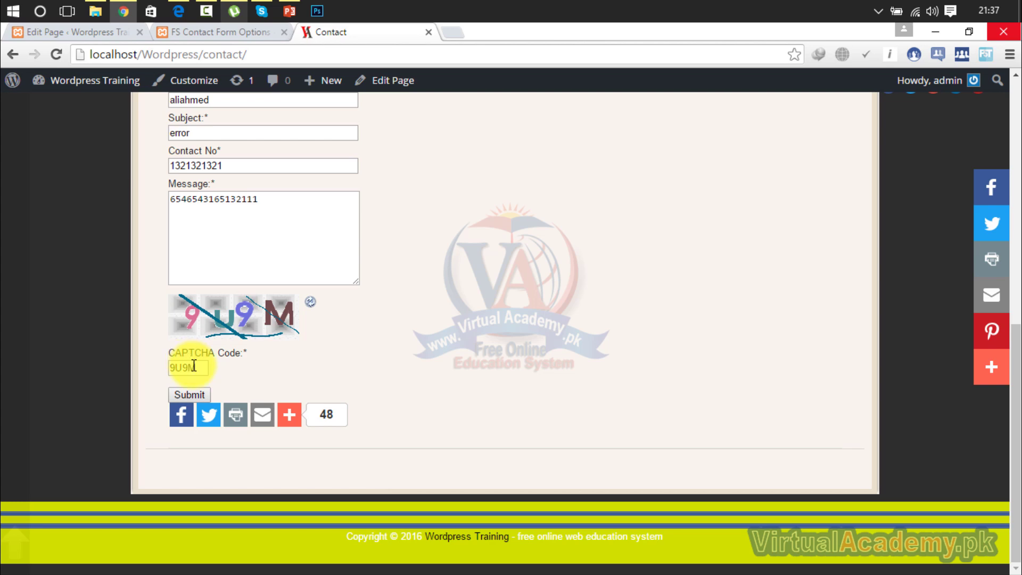
click(186, 393)
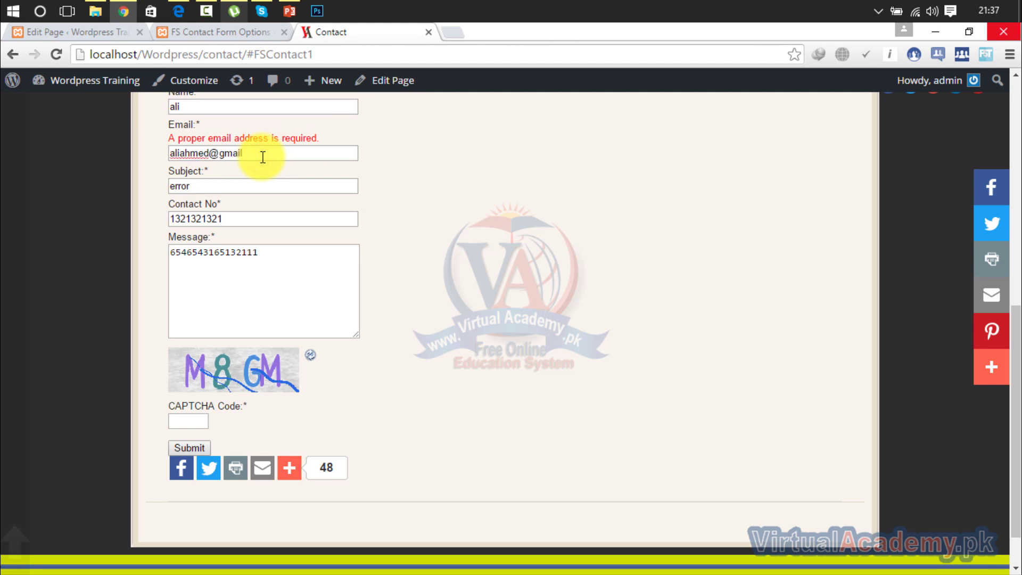
Complete the email address with its .com domain and resubmit the contact form using the code from a refreshed CAPTCHA image.
text(m)
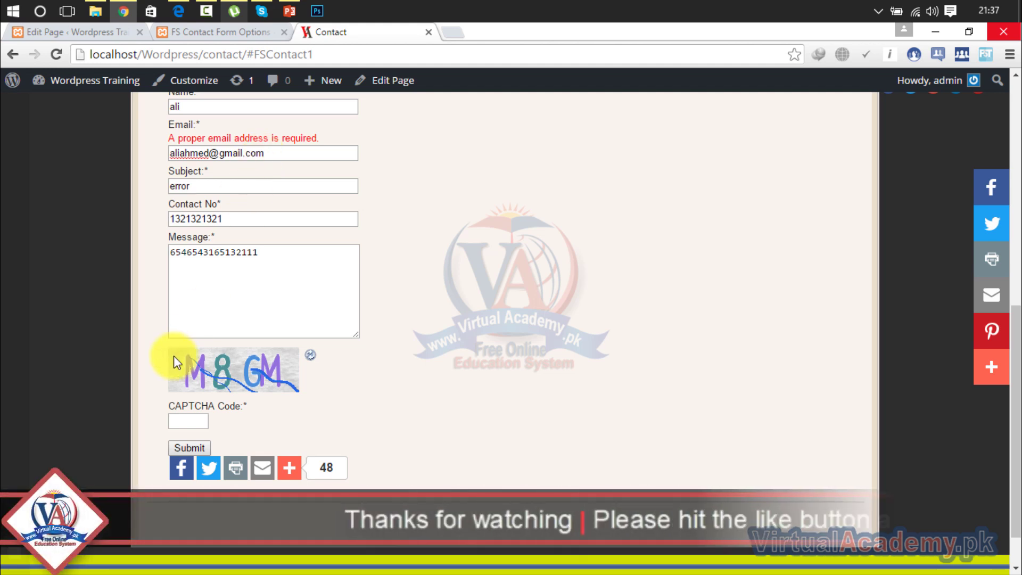
click(175, 421)
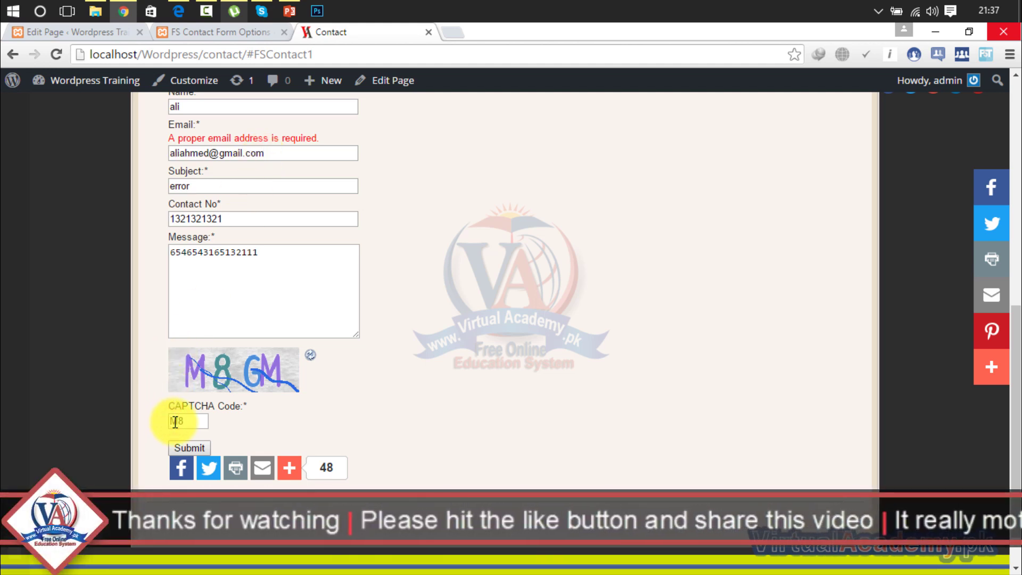
text(M8)
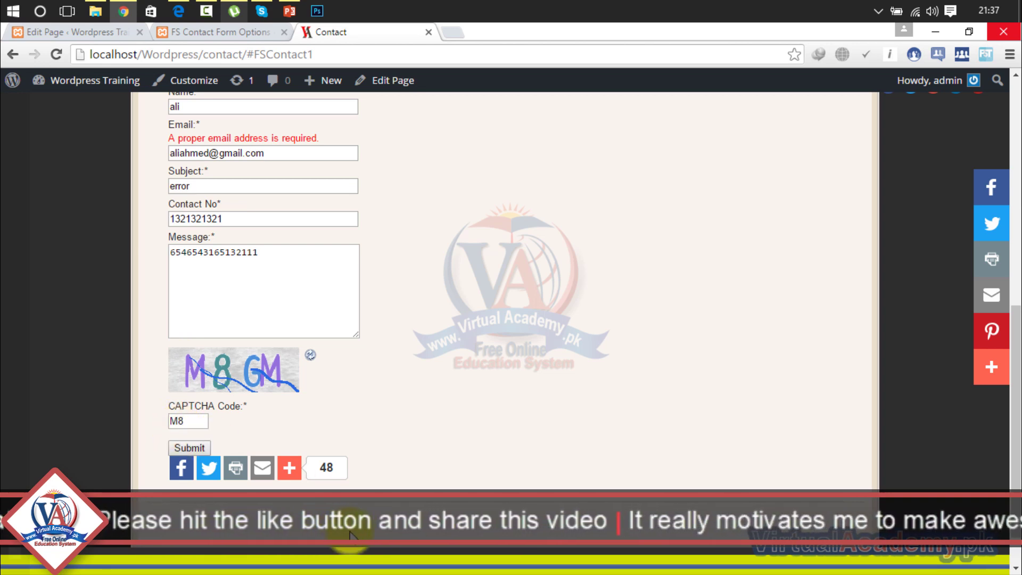
click(310, 355)
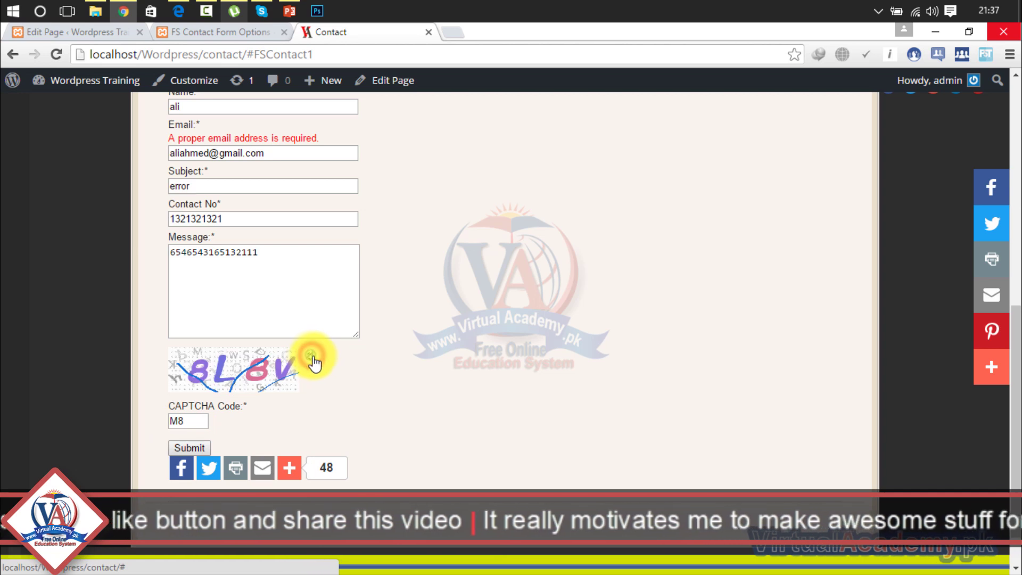
drag(190, 421, 160, 426)
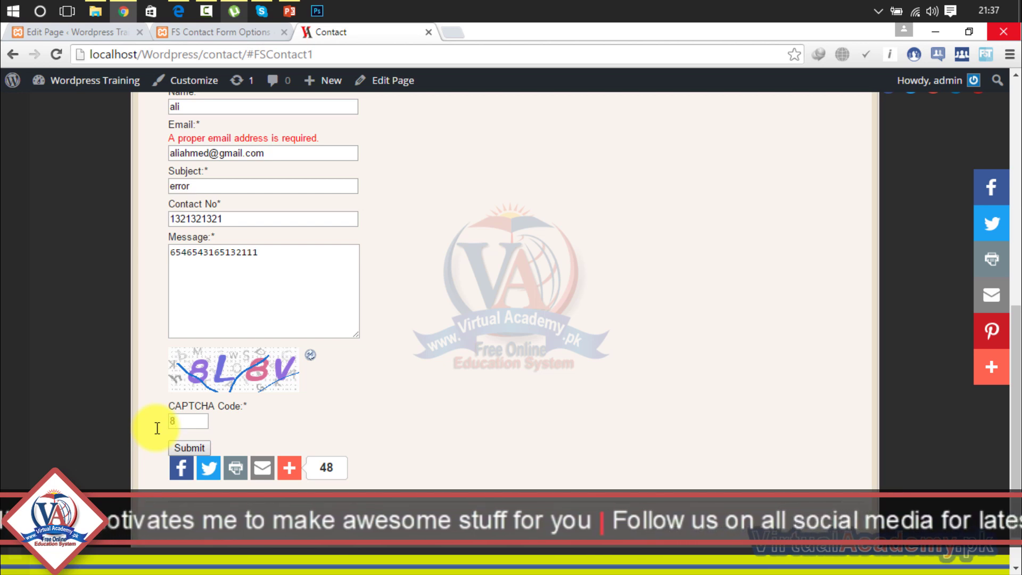
text(8L8)
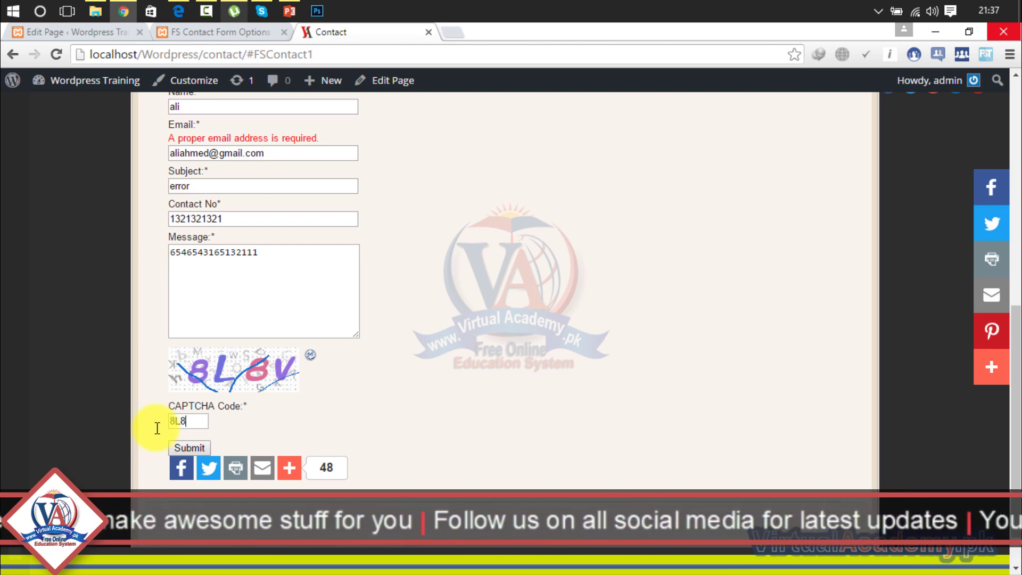
text(V)
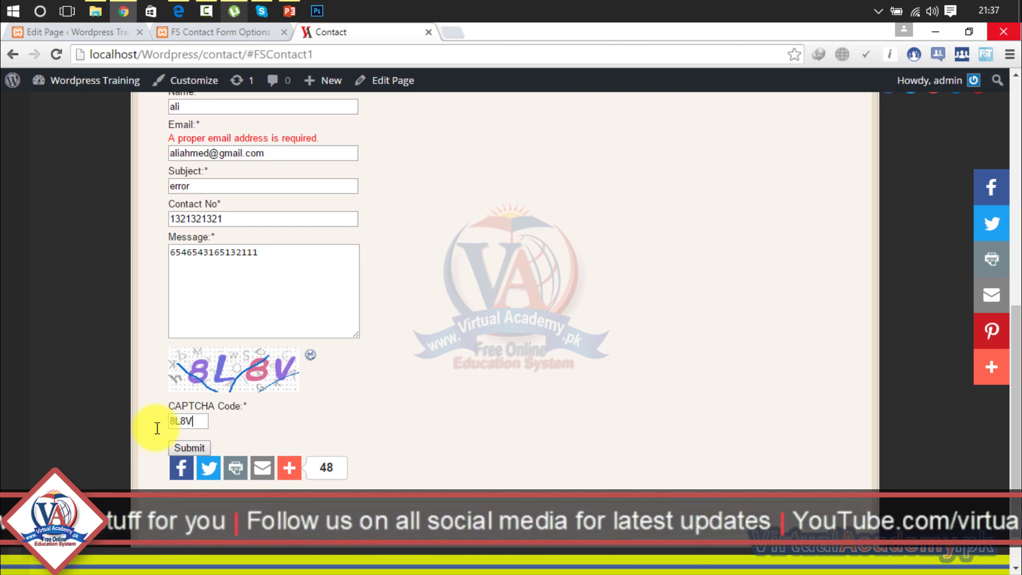
click(202, 448)
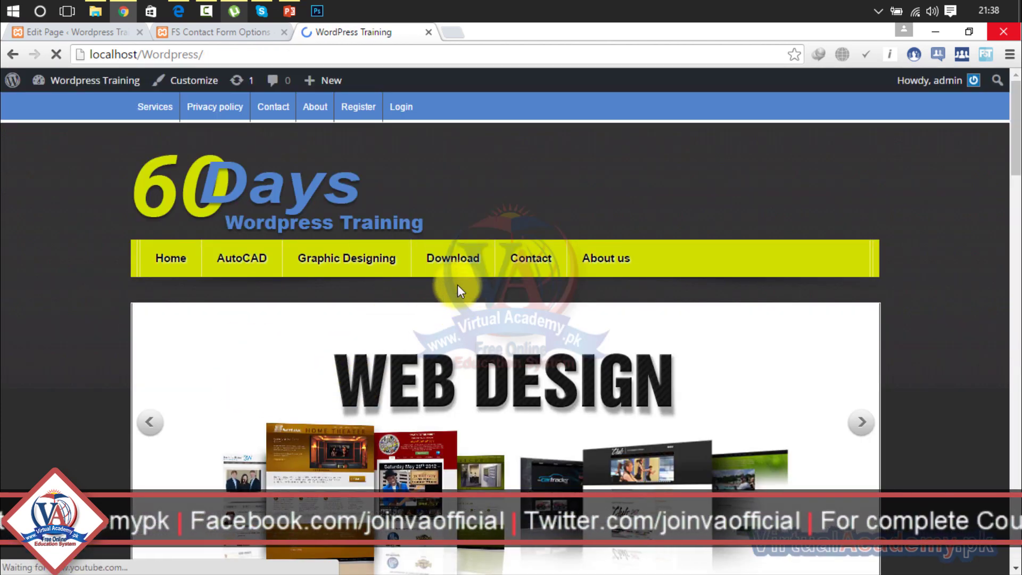
Open Gmail in a new browser tab and check the All Mail list for the submitted enquiry.
click(453, 33)
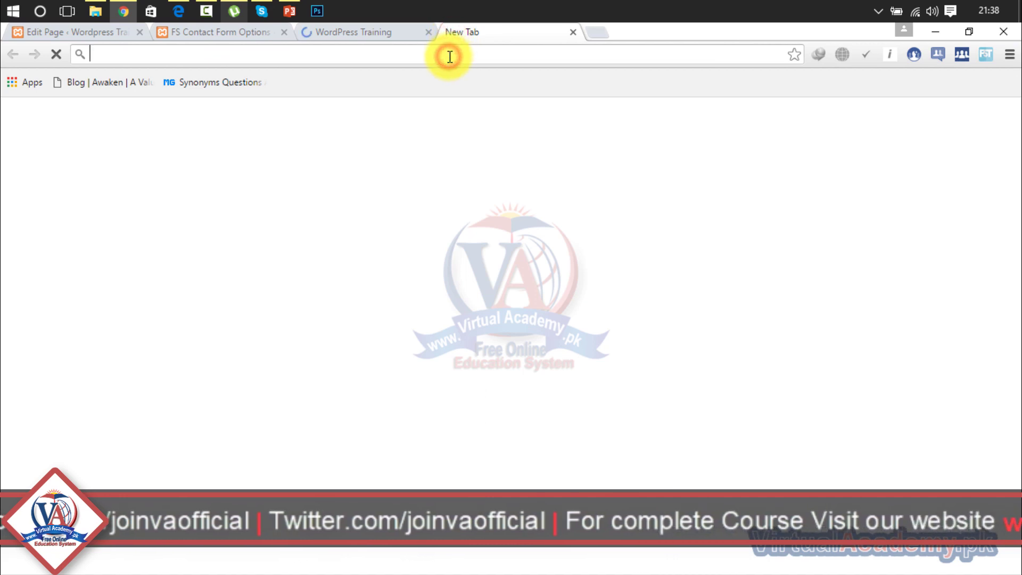
text(g)
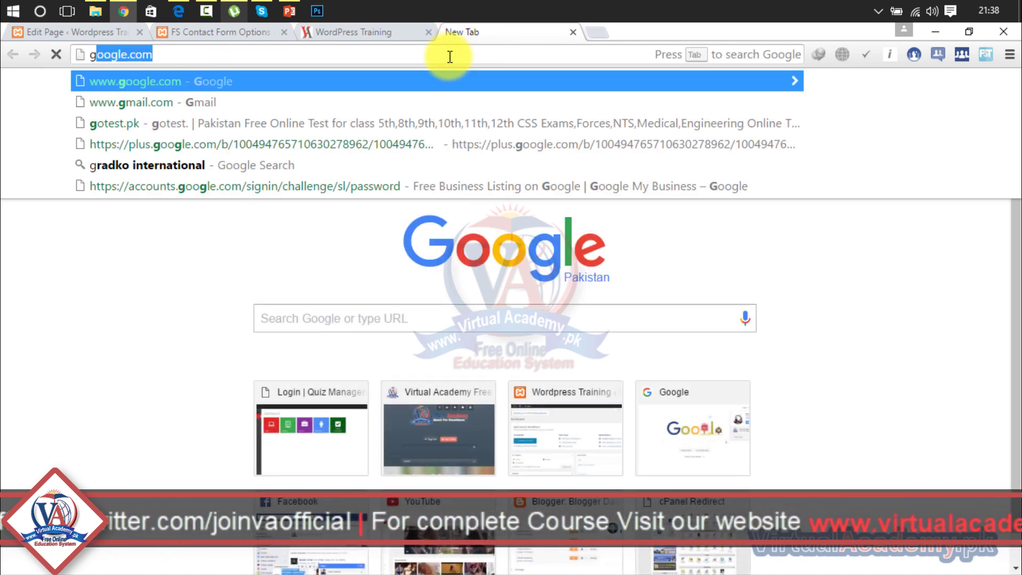
text(mail)
key(Return)
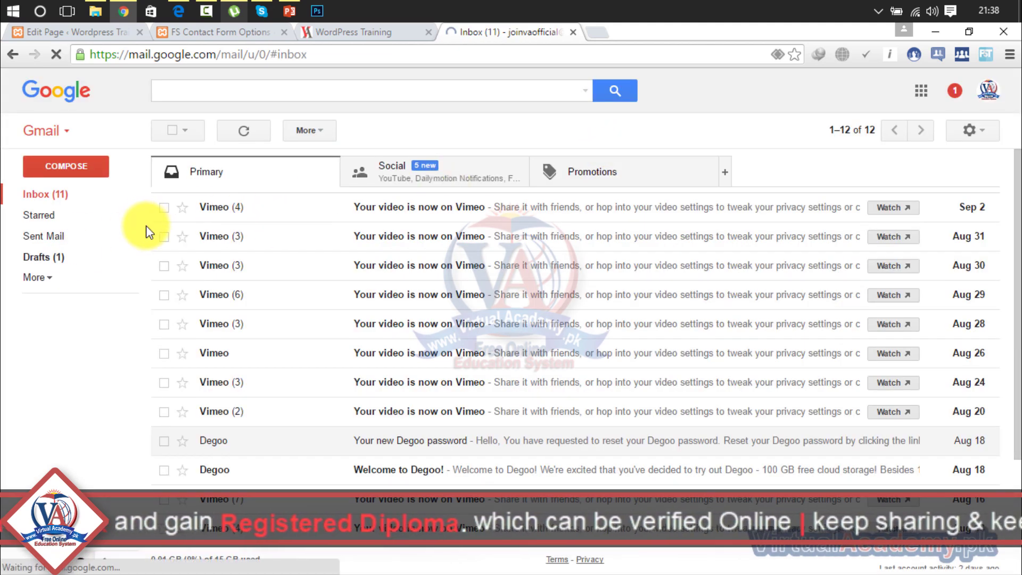
click(34, 277)
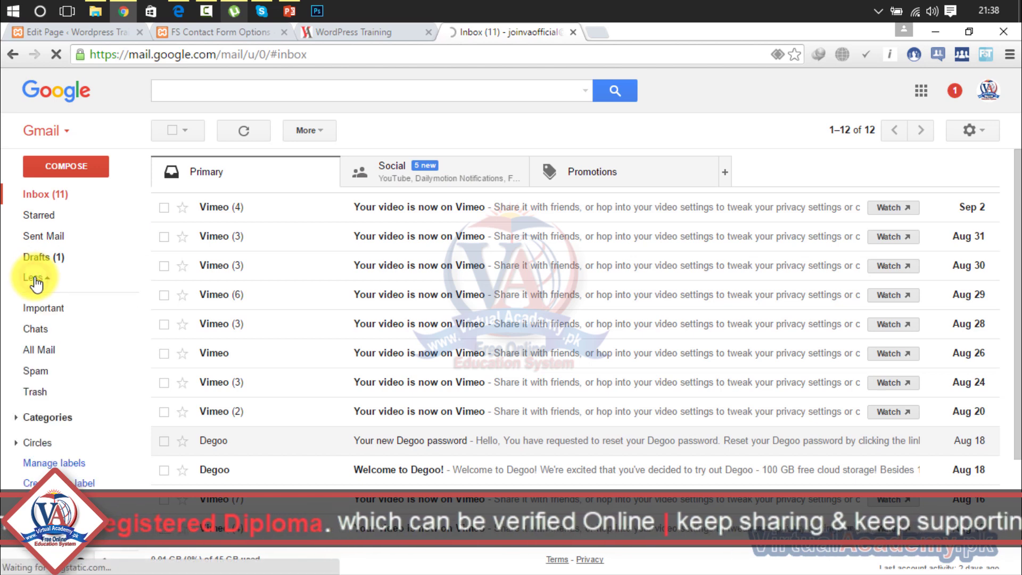
click(39, 361)
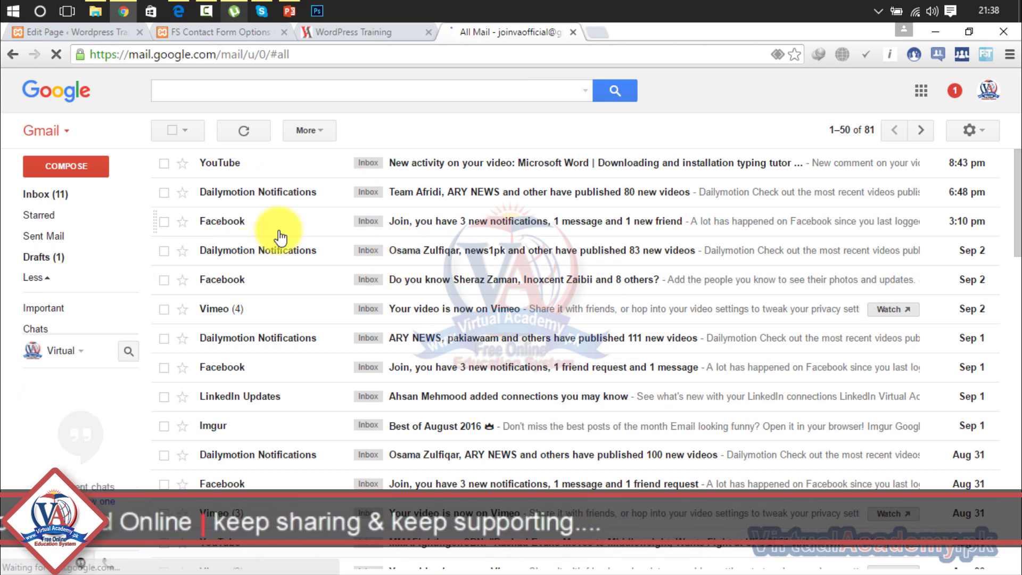
Review the form on the website's Contact page and return to the All Mail list in Gmail.
click(373, 36)
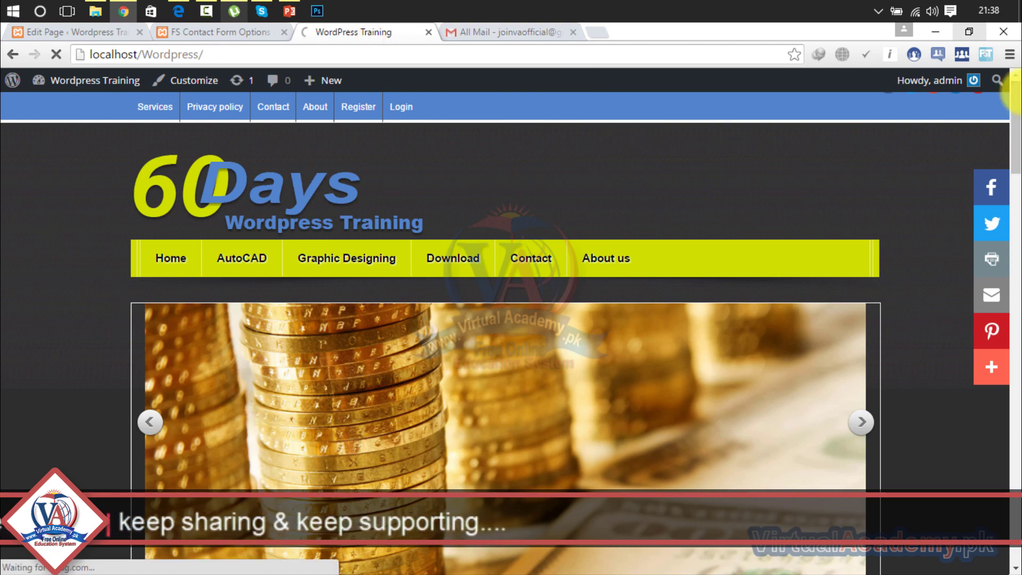
drag(1015, 87, 1013, 114)
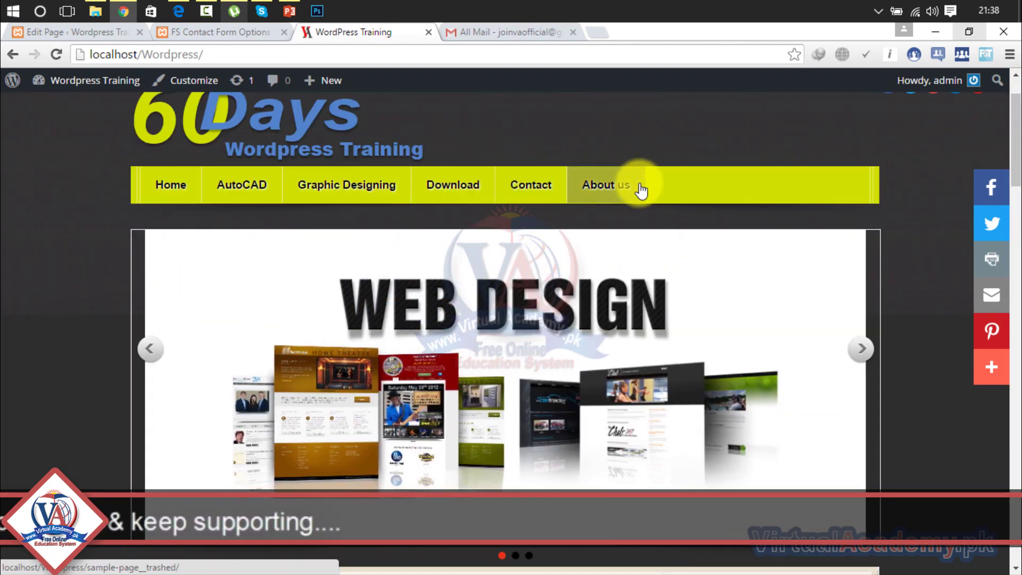
click(530, 192)
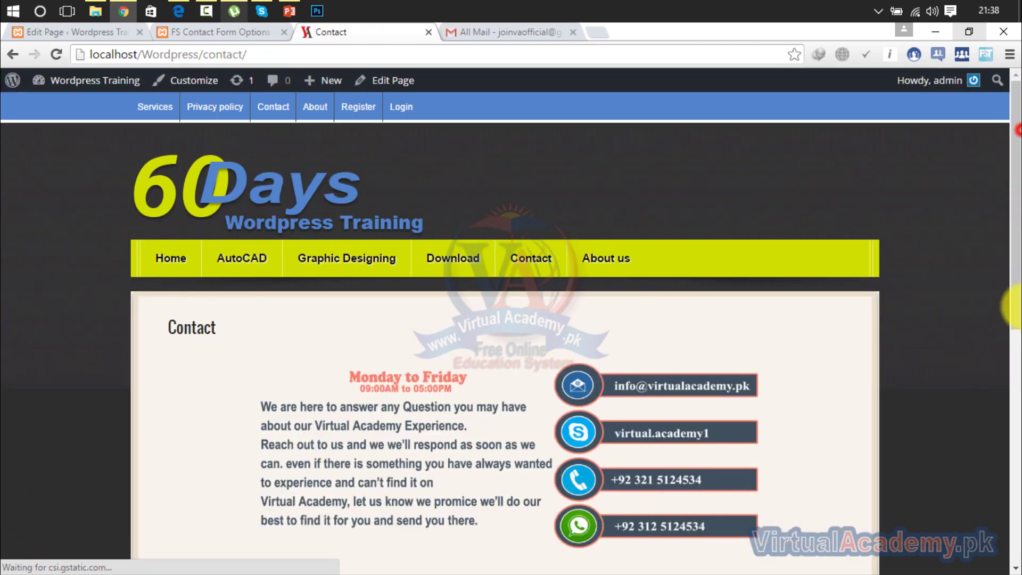
mouse_move(1016, 307)
mouse_down()
mouse_move(1015, 365)
mouse_move(1014, 290)
mouse_up()
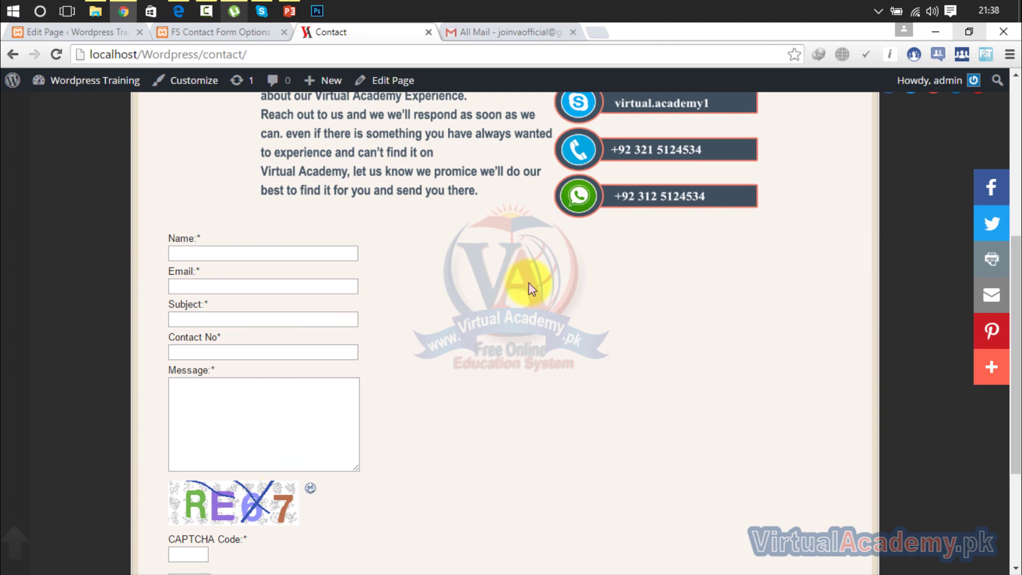
click(519, 42)
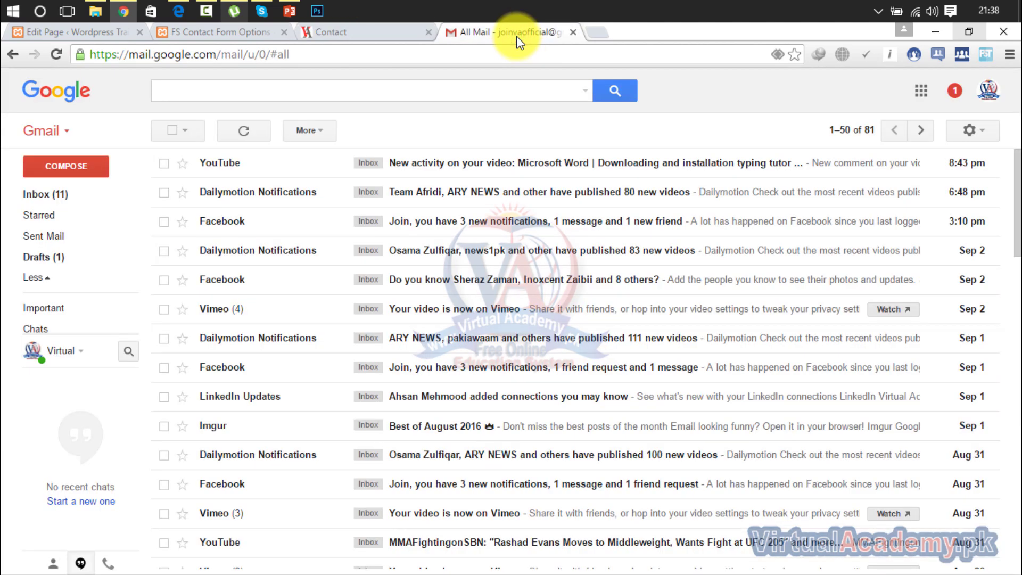